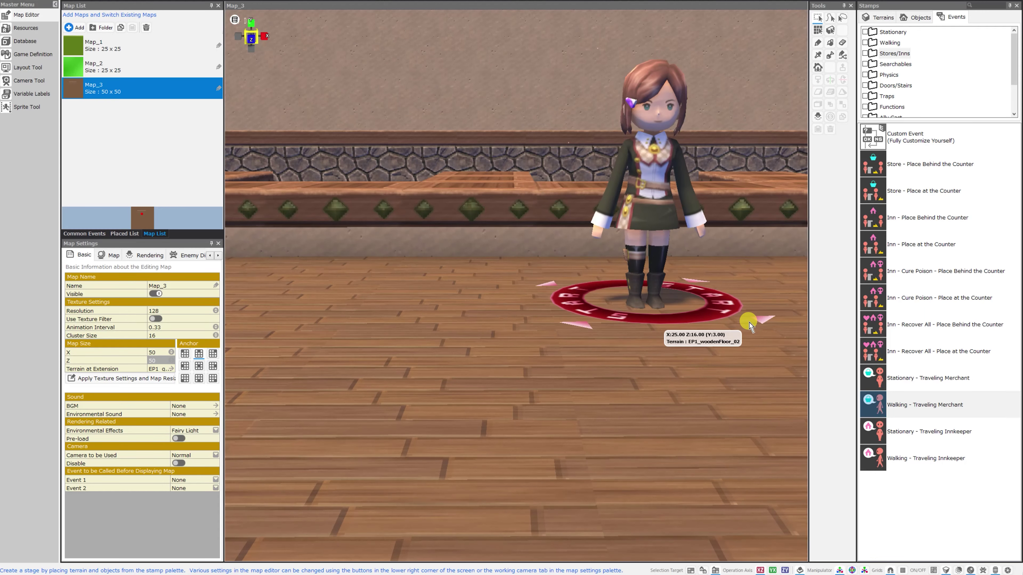
# Step: Zoom and orbit the map view to face the shop counter squarely
pyautogui.scroll(-2, 749, 323)
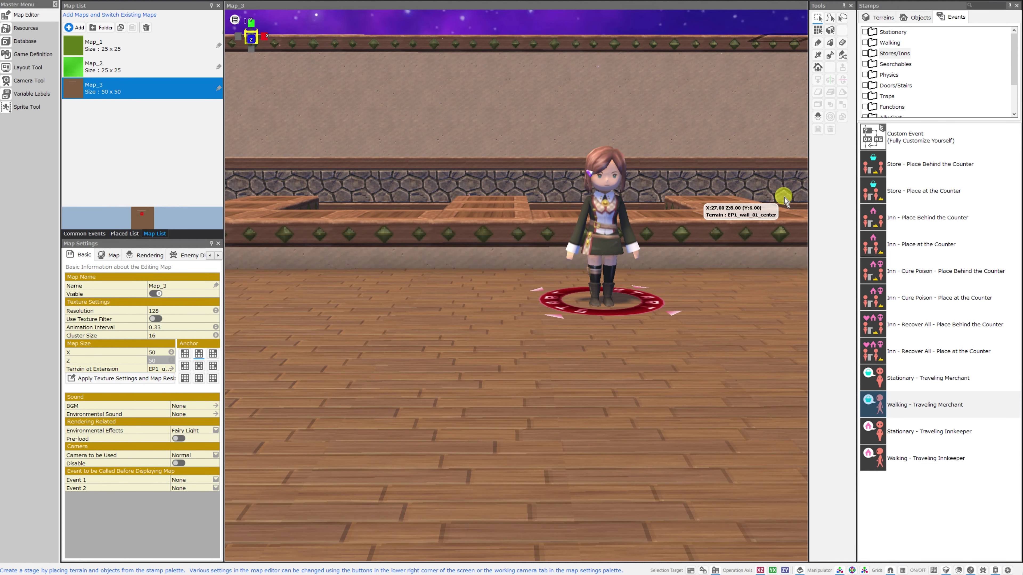
pyautogui.scroll(2, 749, 206)
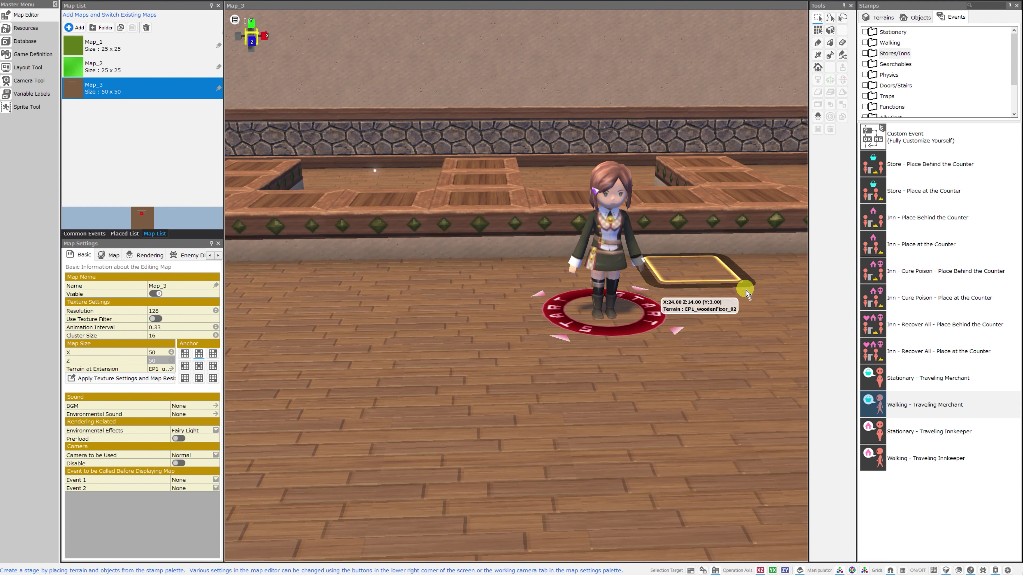
pyautogui.scroll(2, 745, 292)
pyautogui.moveTo(744, 303); pyautogui.dragTo(711, 311, button='right')
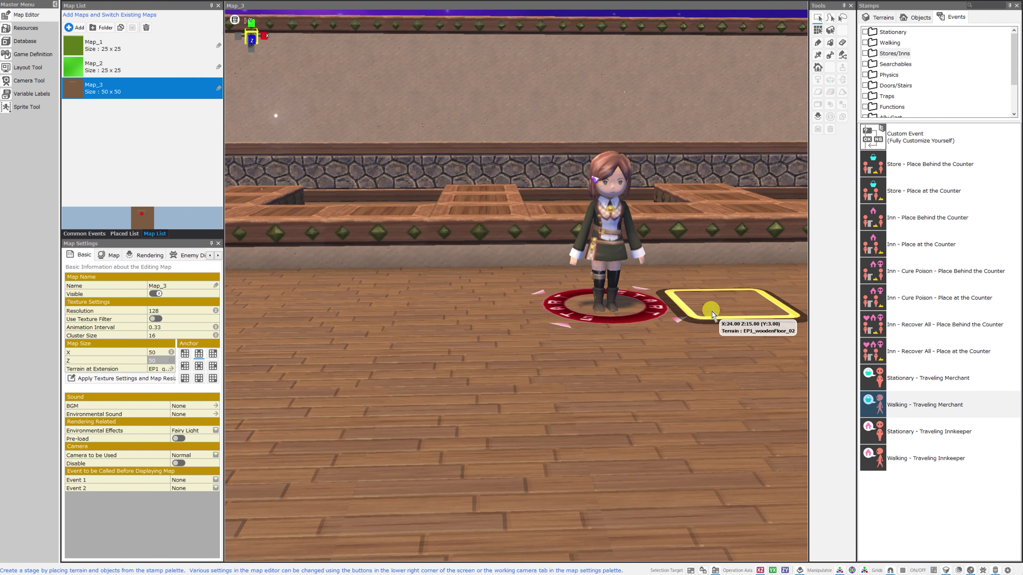
pyautogui.scroll(2, 711, 313)
pyautogui.scroll(-2, 708, 322)
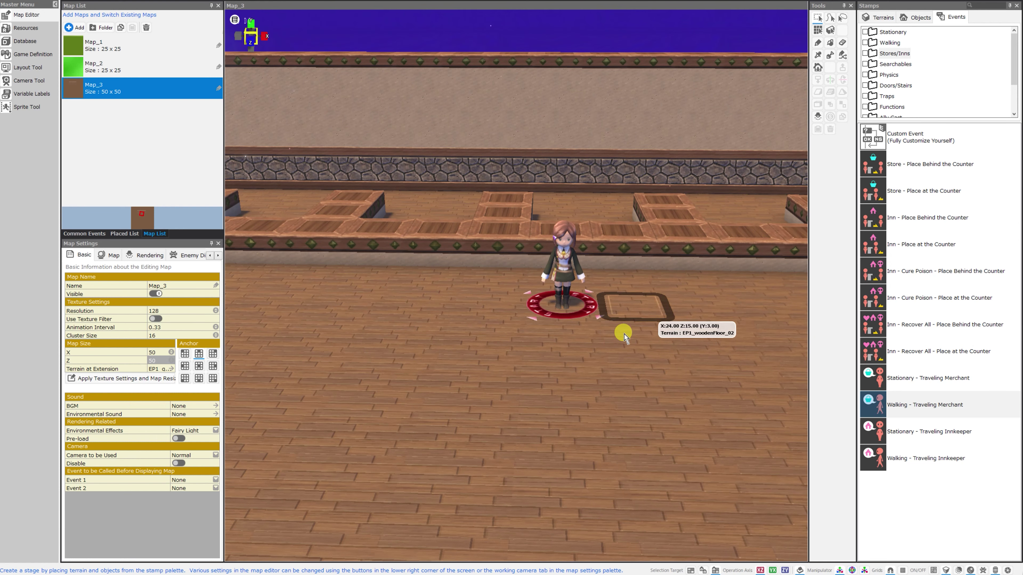
pyautogui.scroll(2, 539, 354)
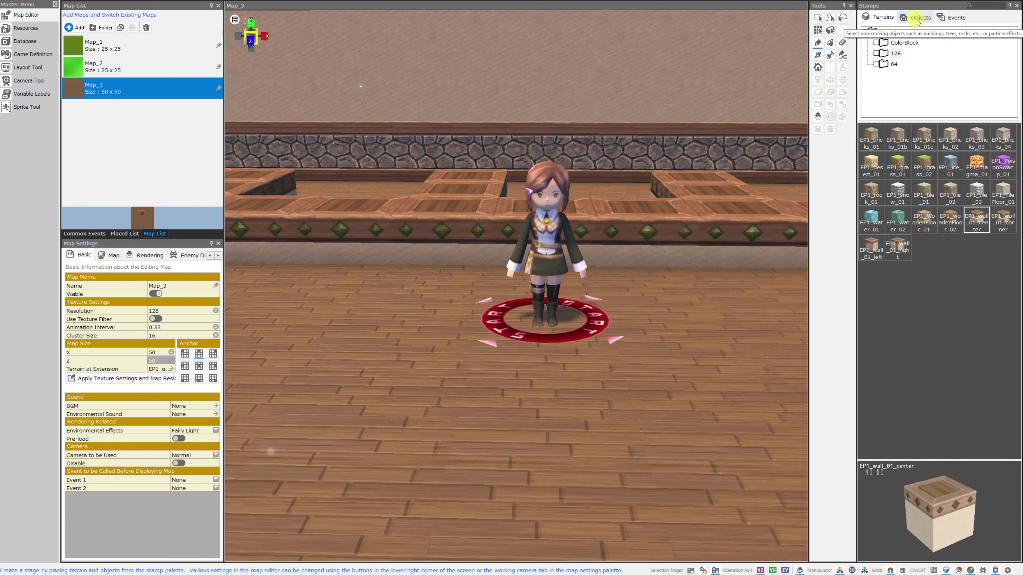
# Step: Show the Events stamps under Searchables > Stores/Inns and select Store - Place Behind the Counter
pyautogui.click(953, 18)
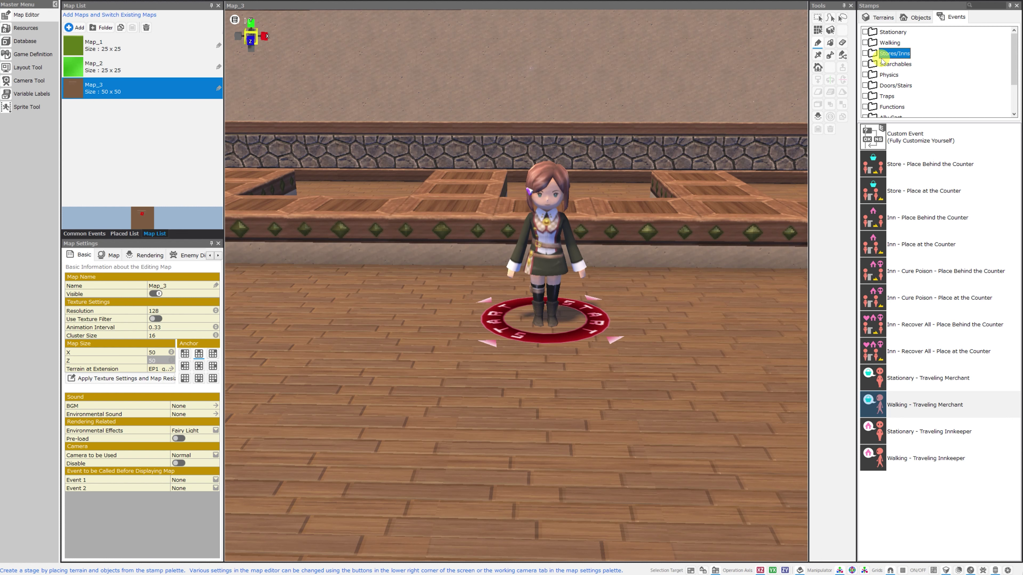
pyautogui.click(896, 65)
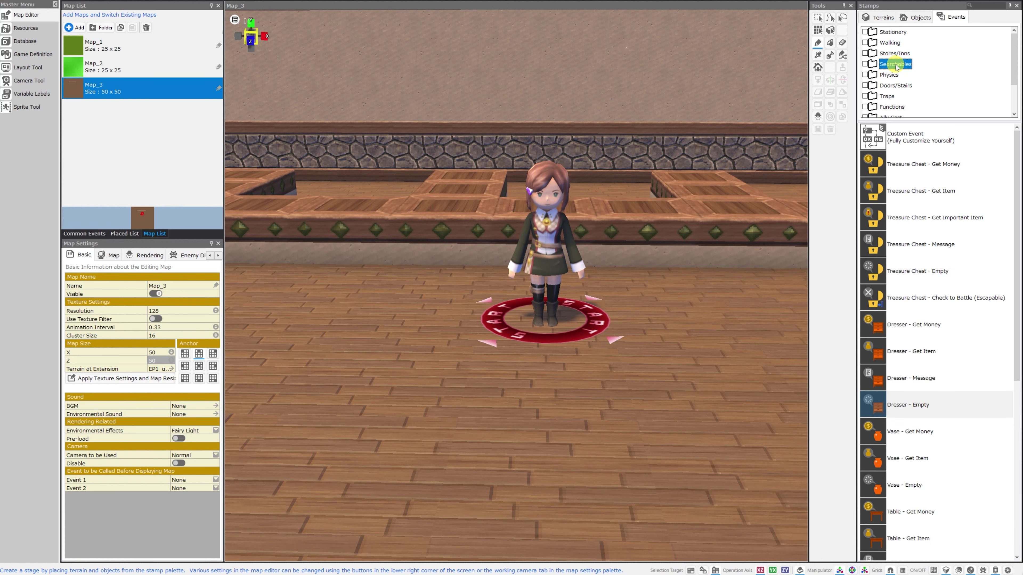
pyautogui.click(884, 54)
pyautogui.click(908, 141)
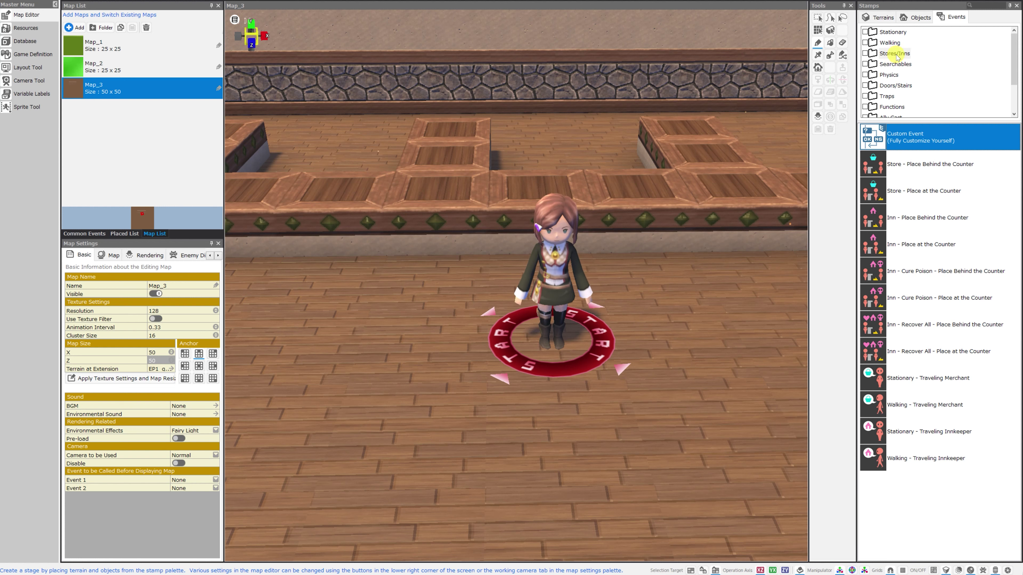
pyautogui.click(914, 165)
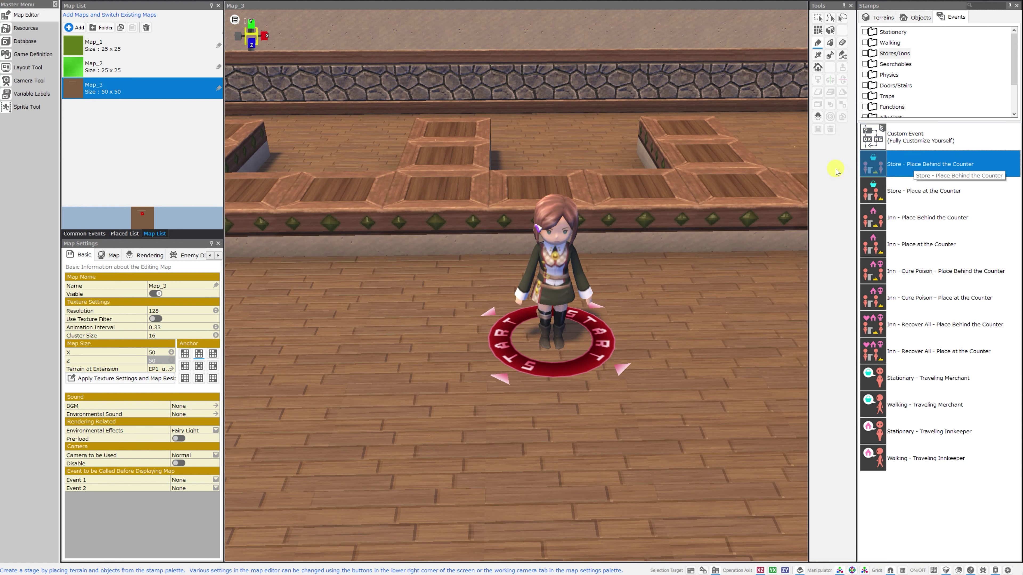
# Step: Place a behind-the-counter store selling Thieves' Boots, with a large purple-haired portrait
pyautogui.click(680, 151)
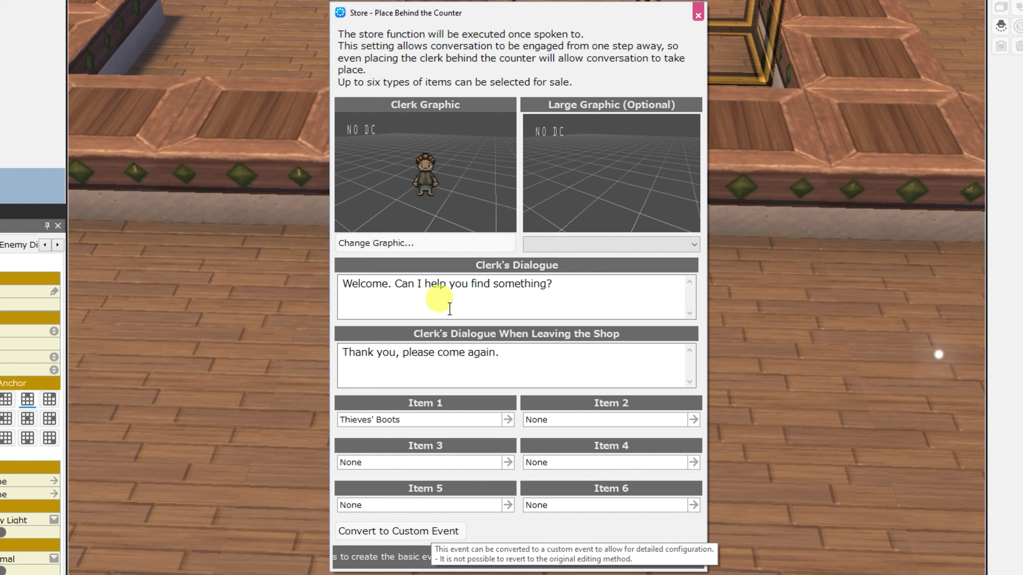
pyautogui.click(420, 534)
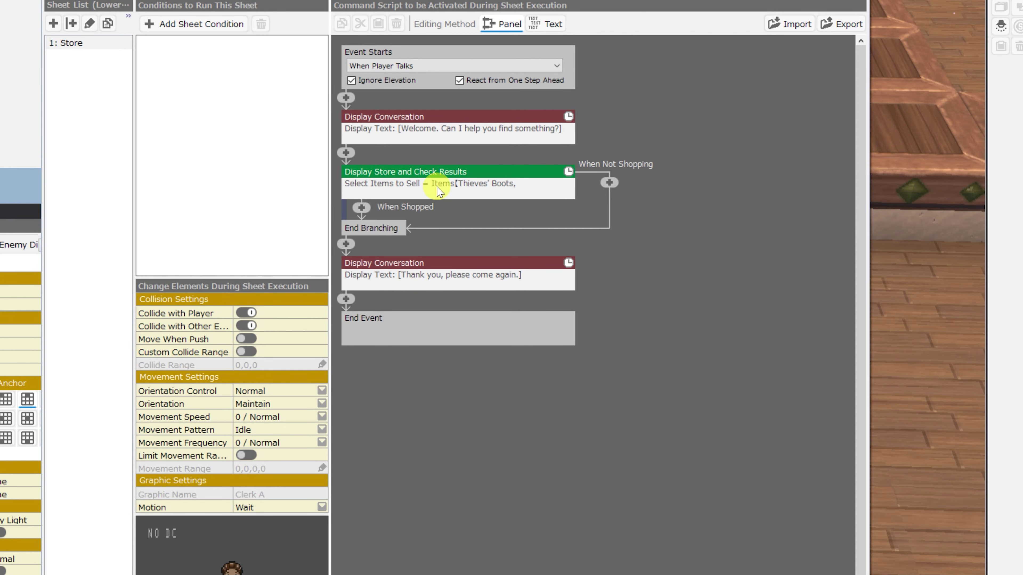
pyautogui.click(439, 174)
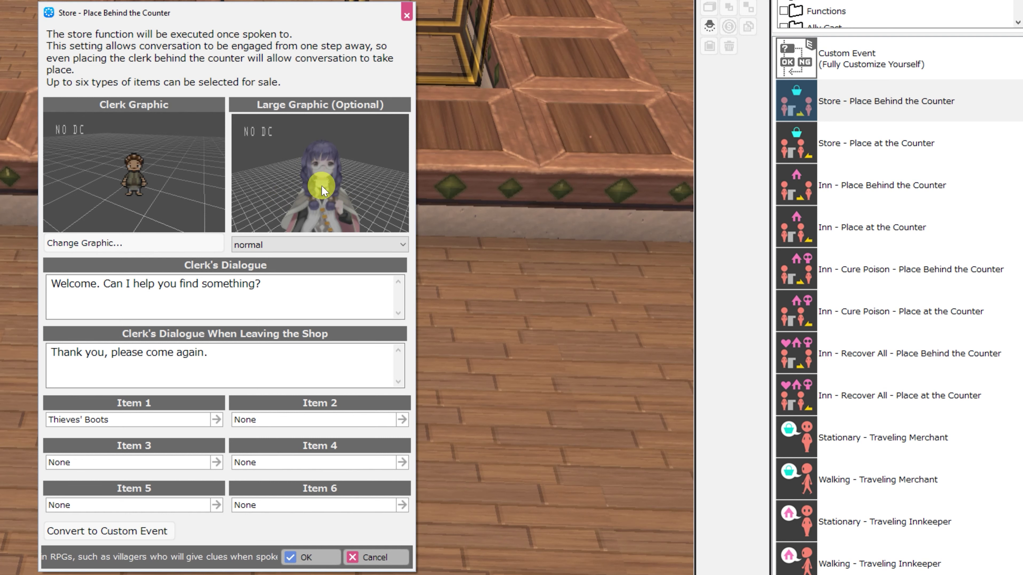
pyautogui.moveTo(323, 190); pyautogui.dragTo(360, 185)
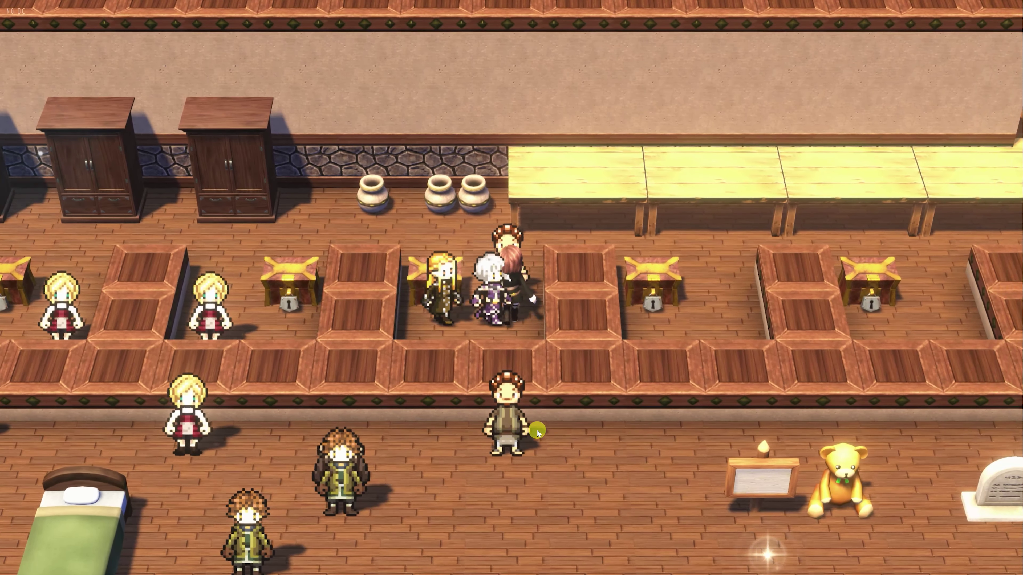
pyautogui.press('Return')
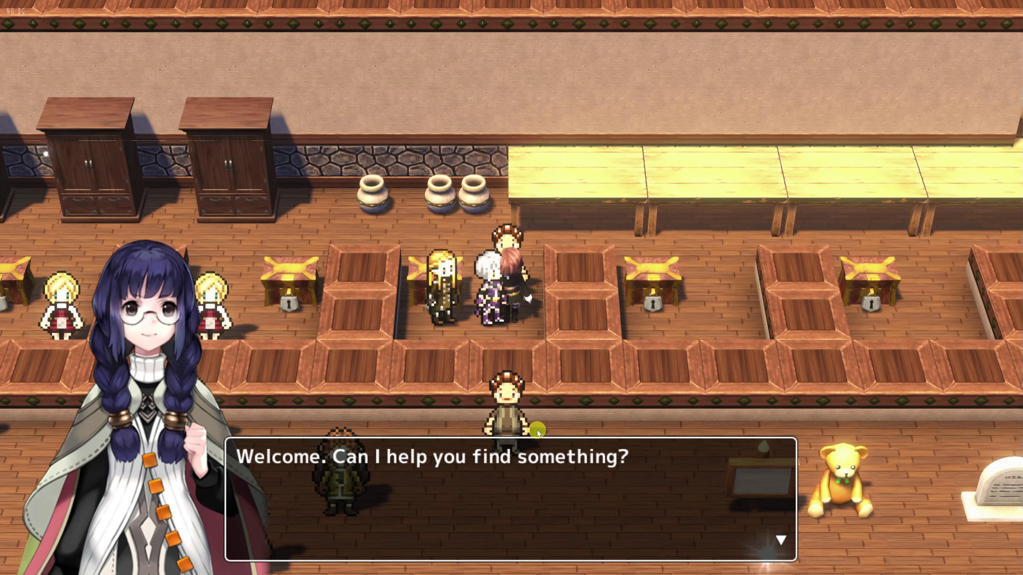
pyautogui.press('Return')
pyautogui.press('Down')
pyautogui.press('Up')
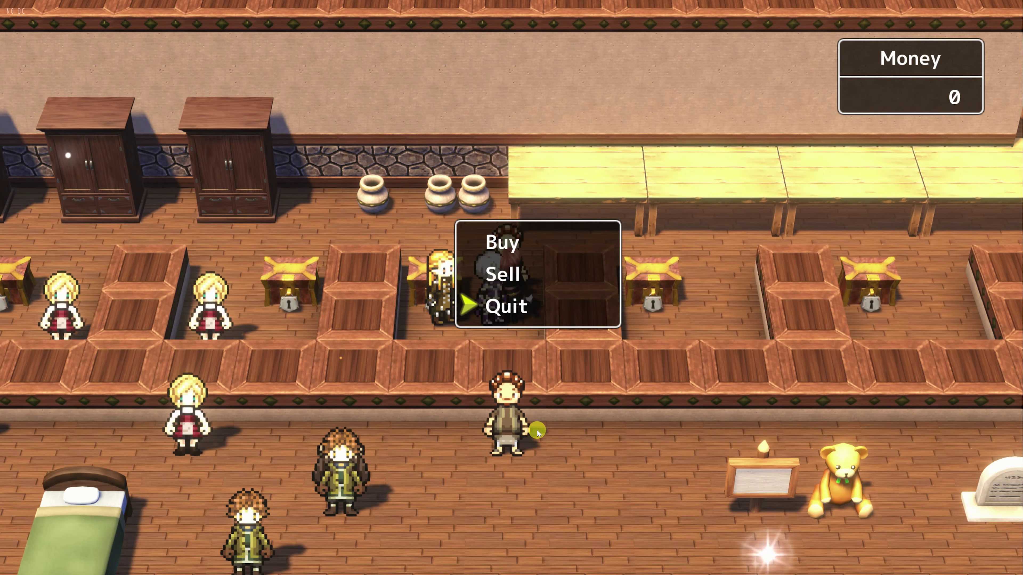
pyautogui.press('Return')
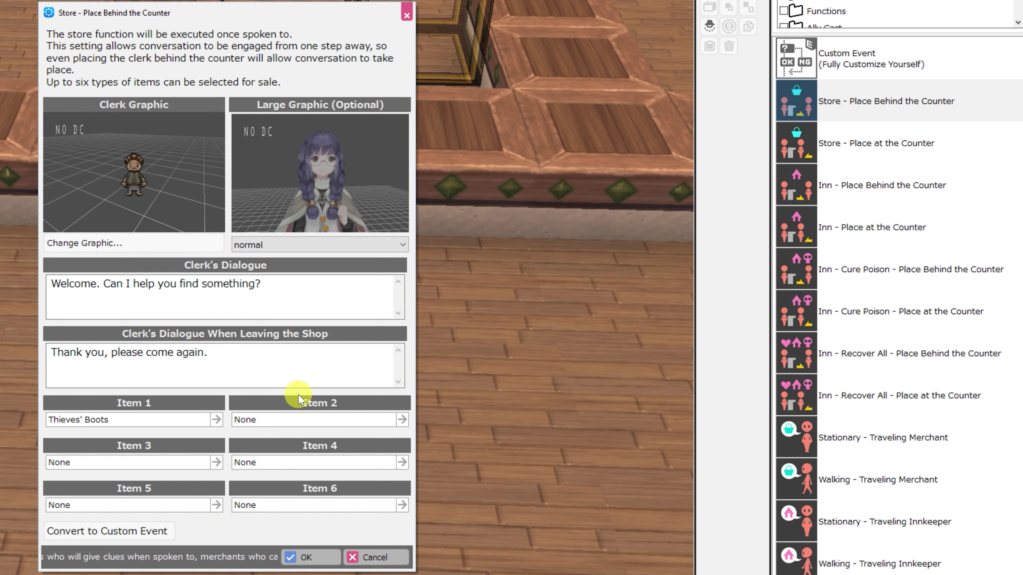
# Step: Convert the store to a custom event and view its Thieves' Boots price of 10
pyautogui.click(127, 533)
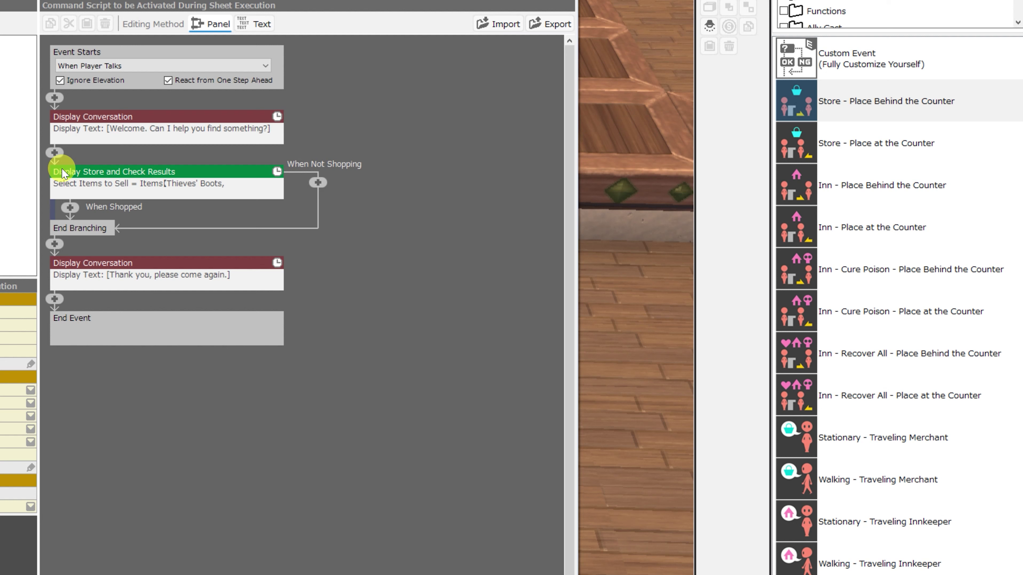
pyautogui.click(126, 176)
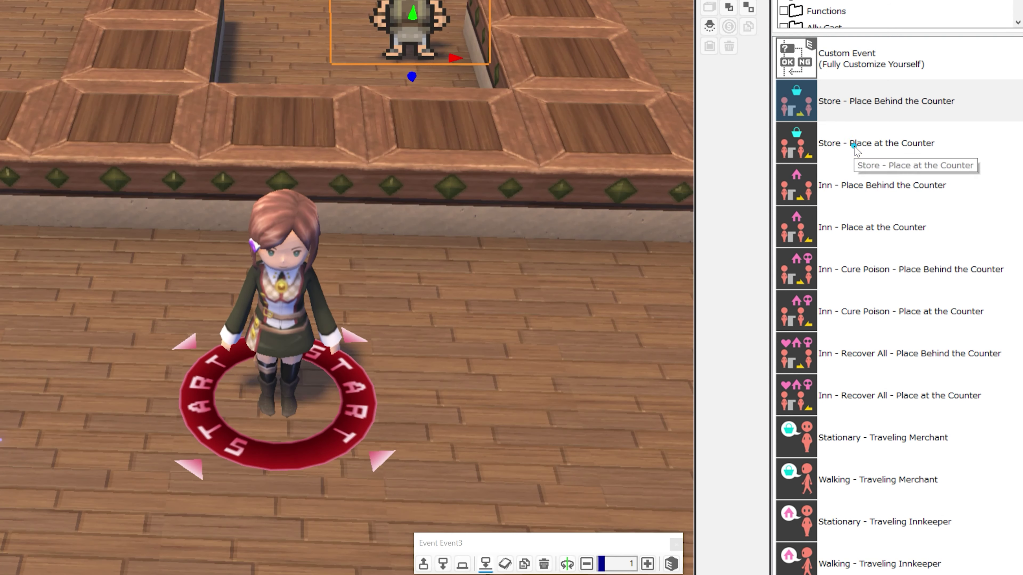
# Step: Place a Store - Place at the Counter event on the counter and confirm its settings
pyautogui.click(856, 144)
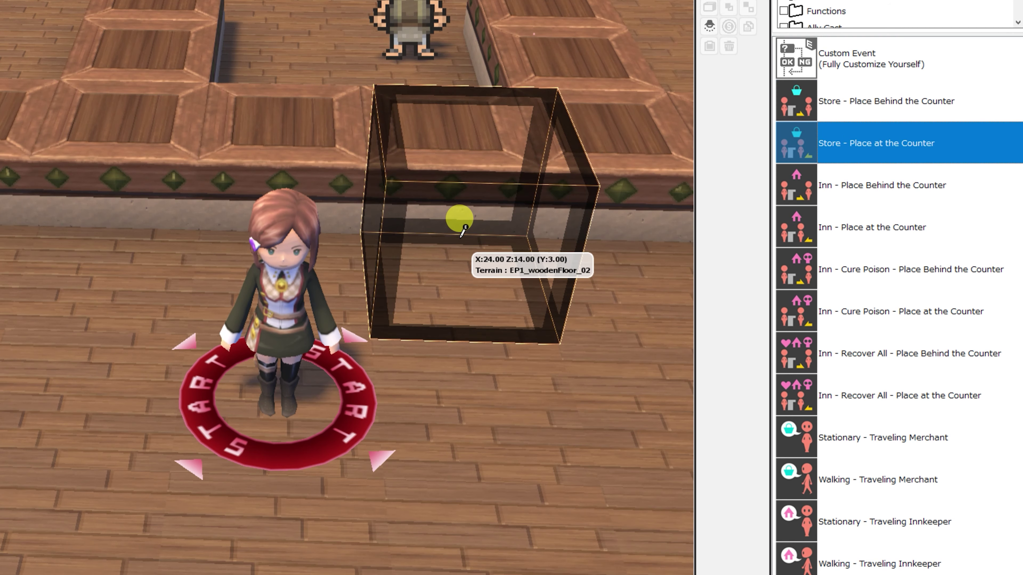
pyautogui.click(459, 218)
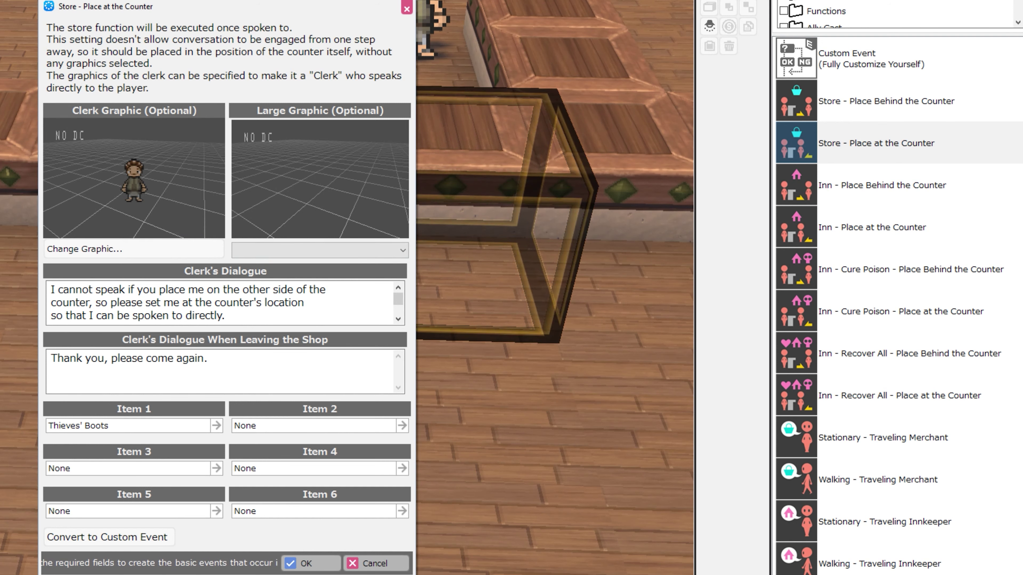
pyautogui.click(308, 562)
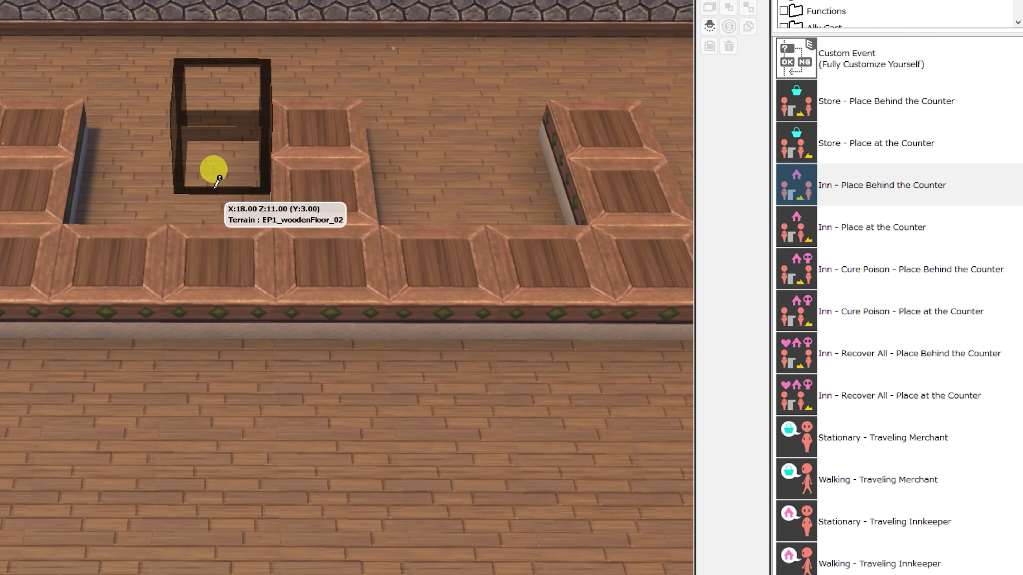
# Step: Place one inn event behind the counter and another at the counter
pyautogui.click(218, 205)
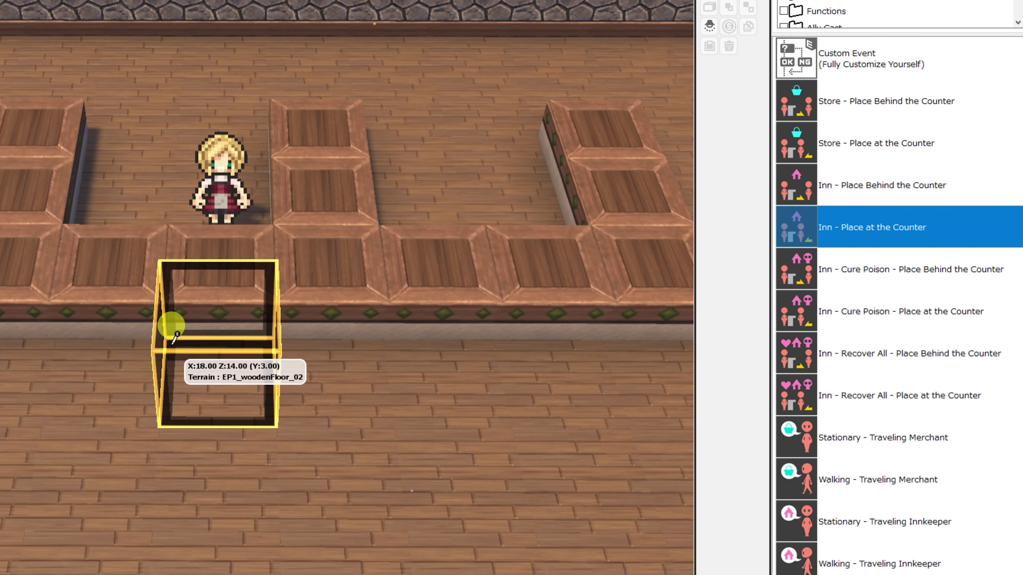
pyautogui.click(148, 326)
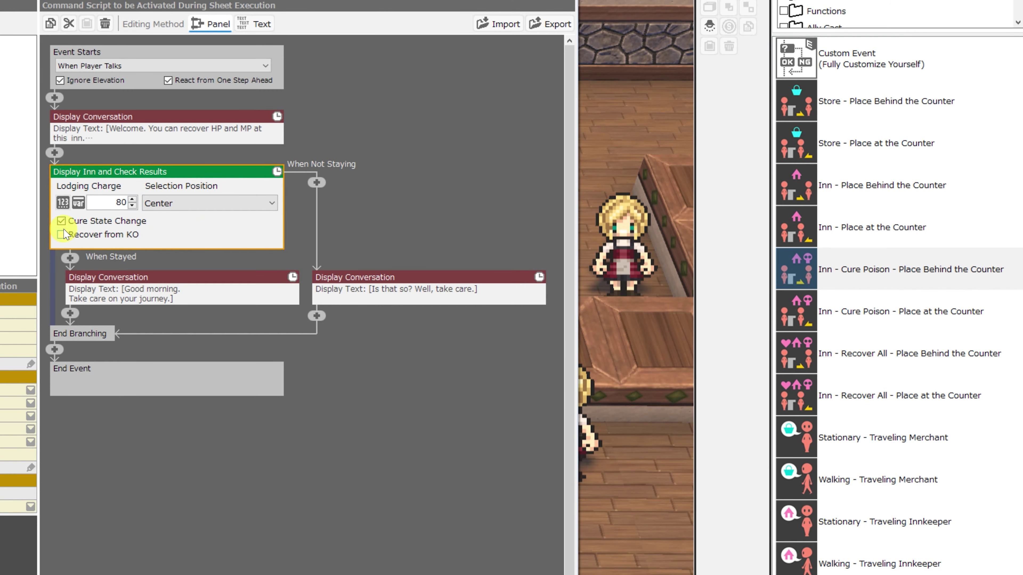
# Step: Enable state curing, place a cure-poison inn at the counter, then a Recover All inn behind it
pyautogui.click(61, 220)
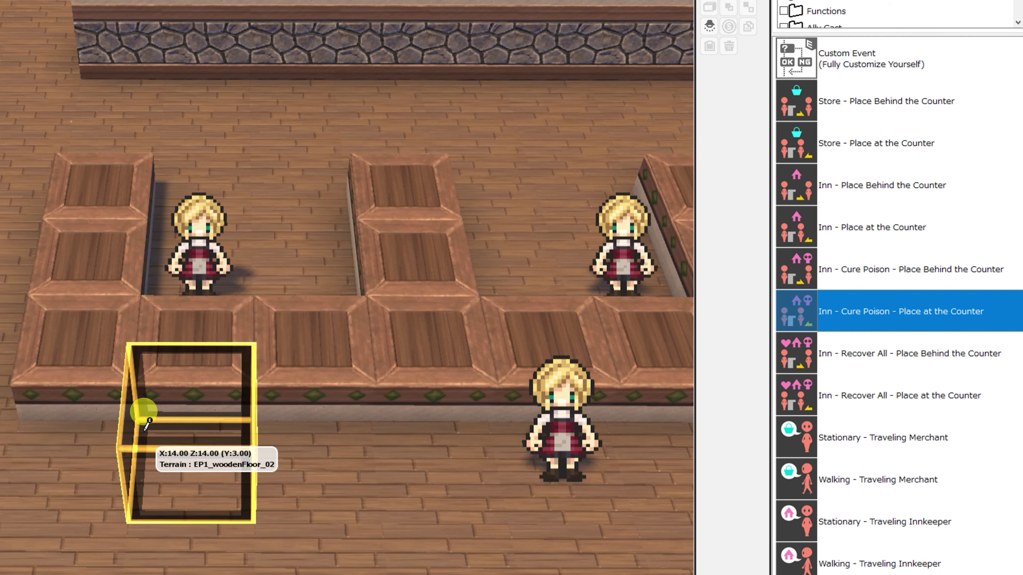
pyautogui.click(142, 428)
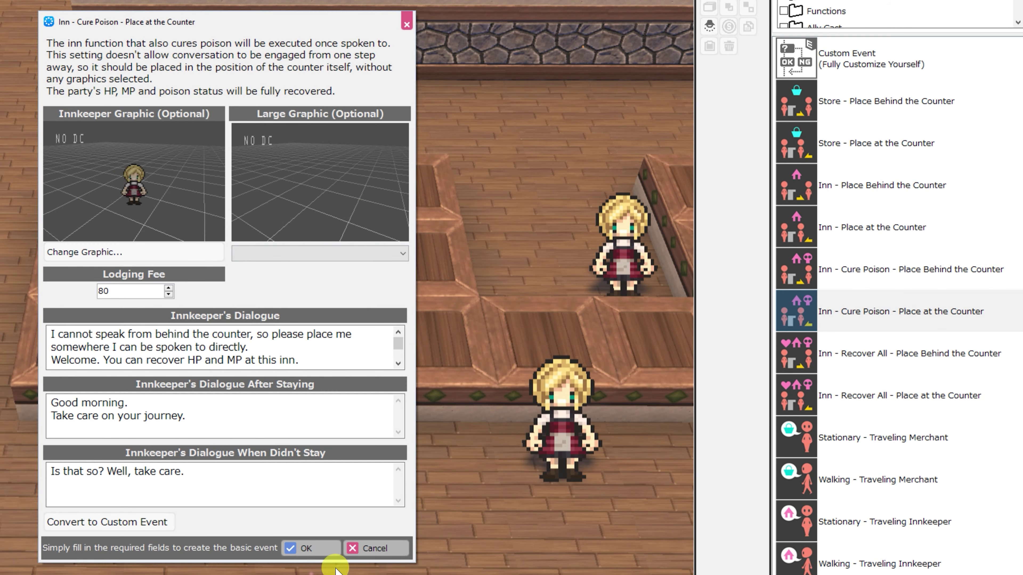
pyautogui.click(308, 548)
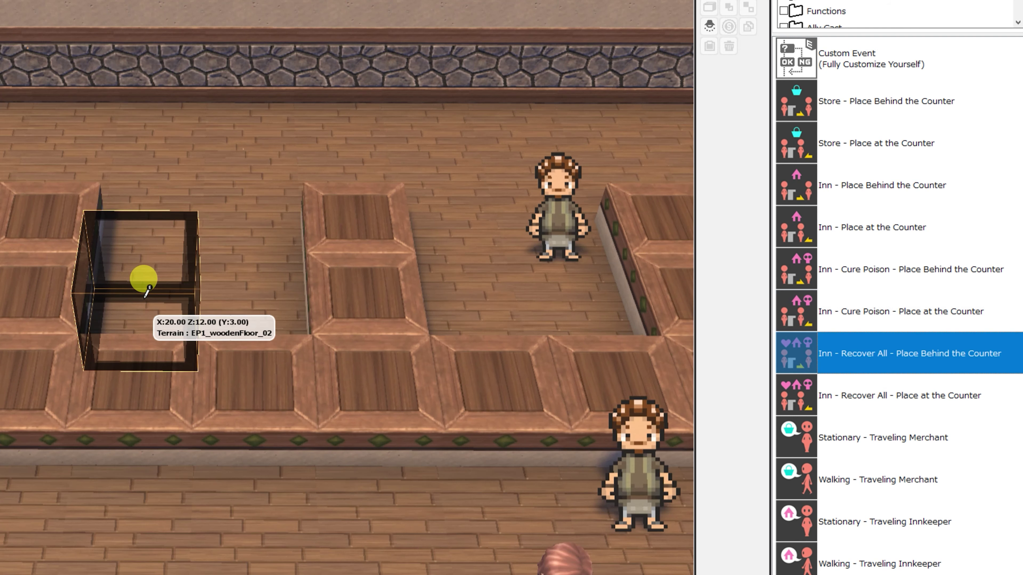
pyautogui.click(147, 290)
pyautogui.click(141, 300)
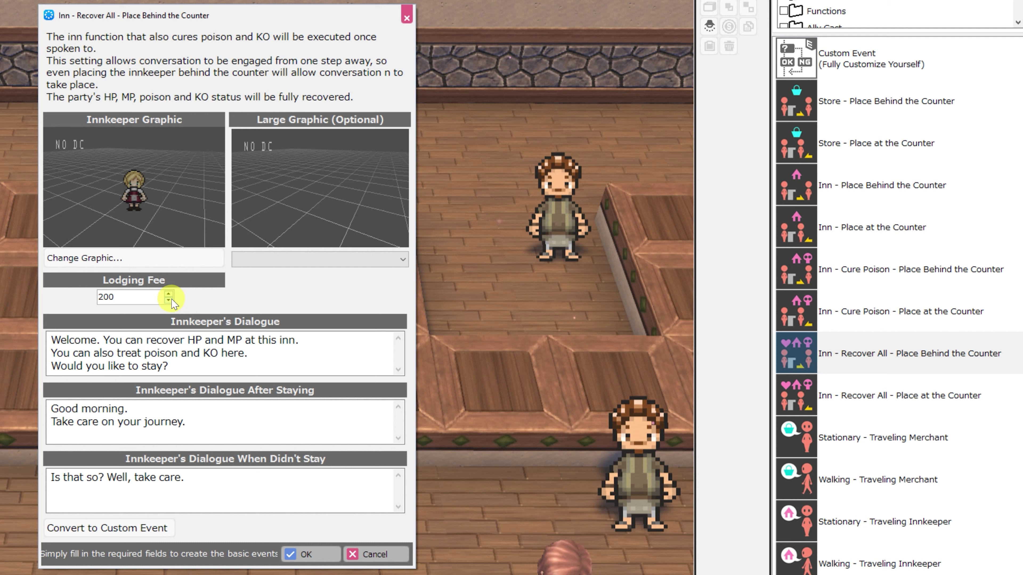
# Step: Convert the Recover All innkeeper into a custom event
pyautogui.click(133, 529)
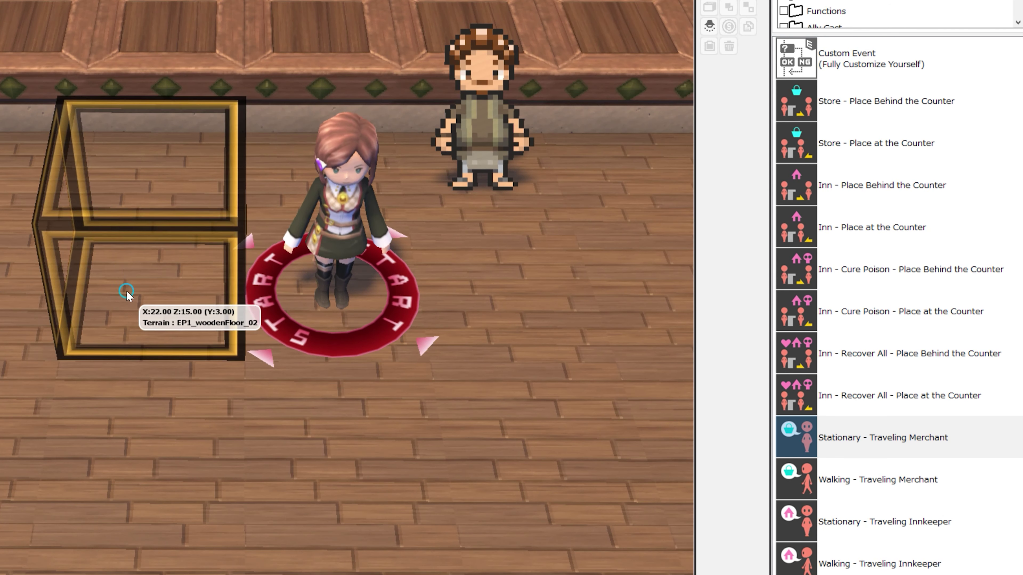
# Step: Place stationary and walking traveling merchants, converting the walking one to a custom event
pyautogui.click(126, 296)
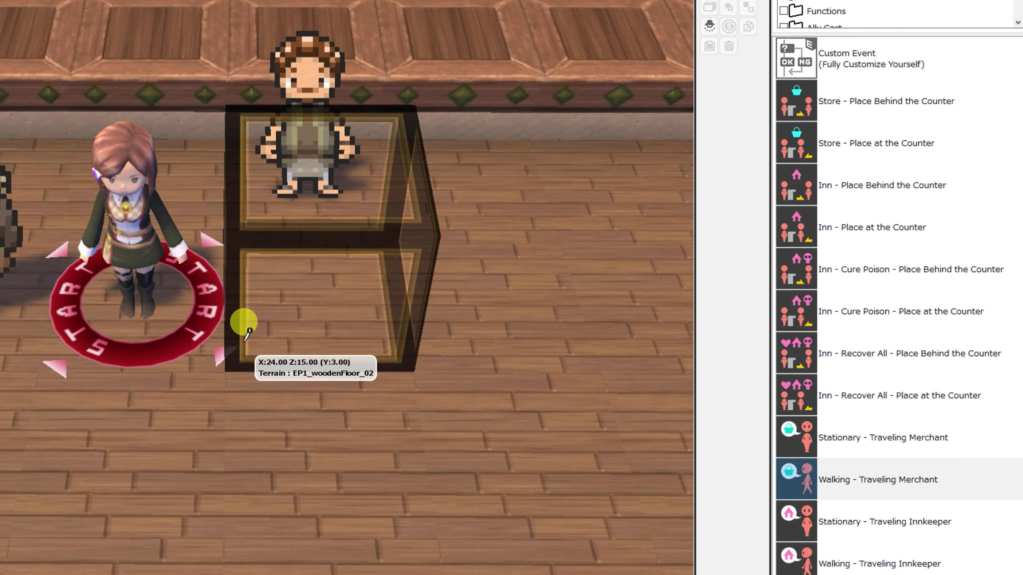
pyautogui.click(244, 323)
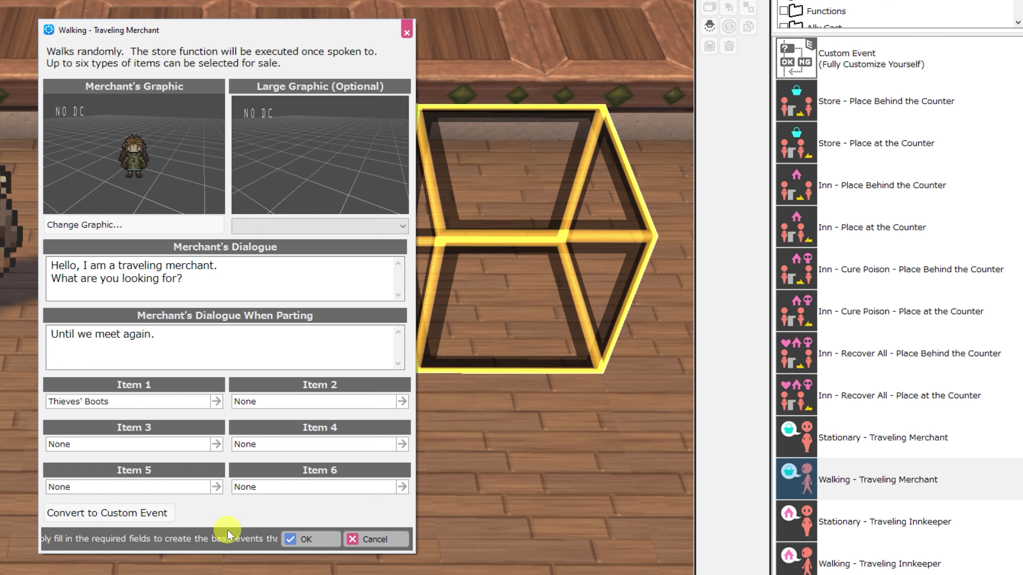
pyautogui.click(150, 514)
pyautogui.press('Return')
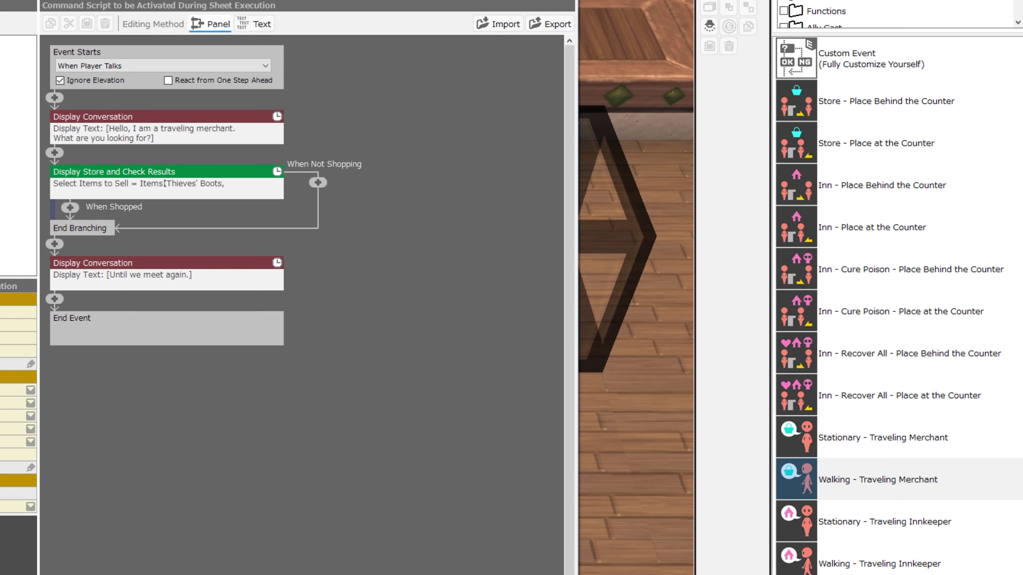
pyautogui.click(877, 521)
# Step: Place a walking traveling innkeeper on the floor, accept its settings, and tilt the camera obliquely
pyautogui.click(24, 376)
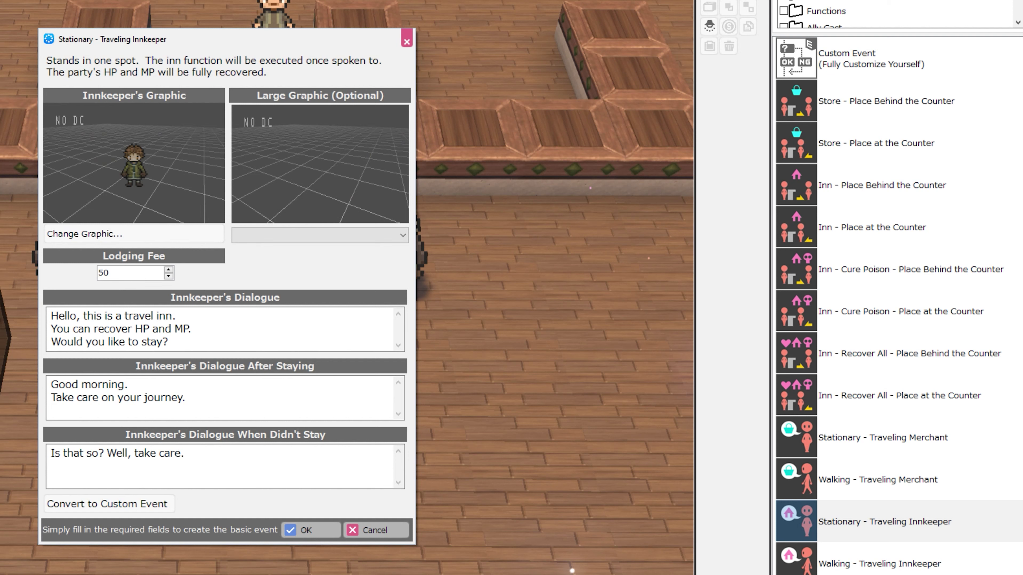
pyautogui.click(307, 536)
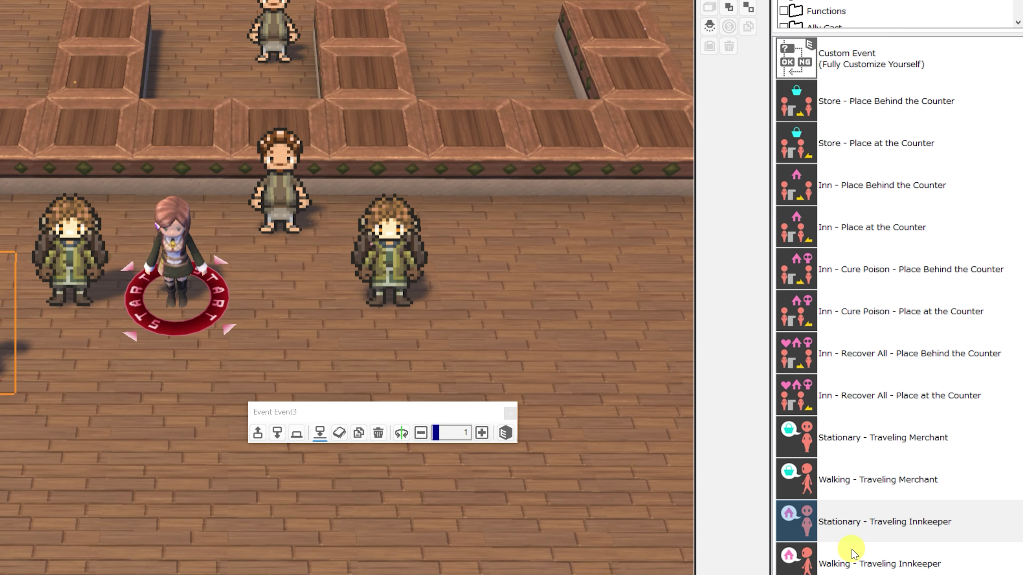
pyautogui.click(846, 551)
pyautogui.click(385, 364)
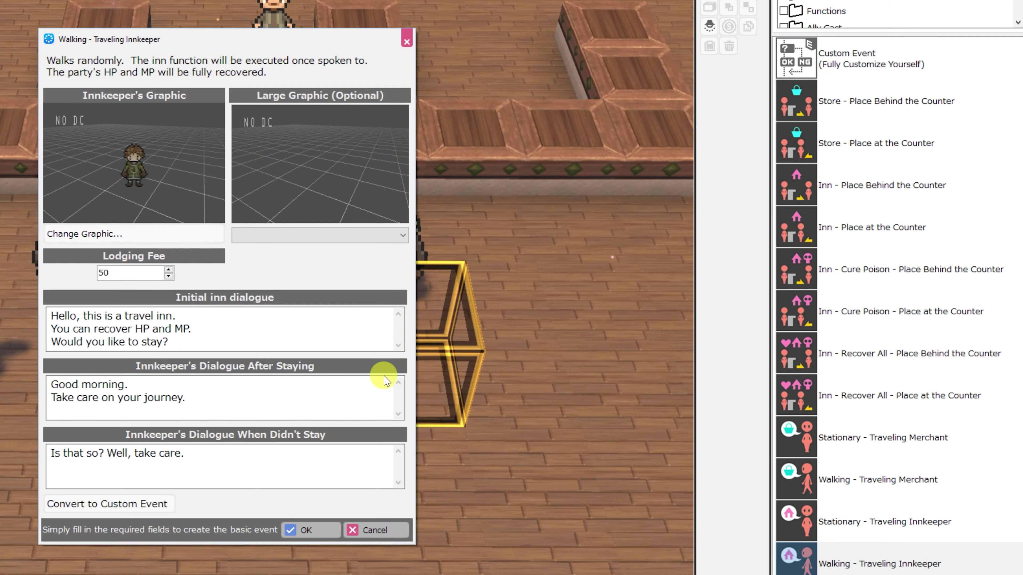
pyautogui.press('Return')
pyautogui.scroll(3, 304, 468)
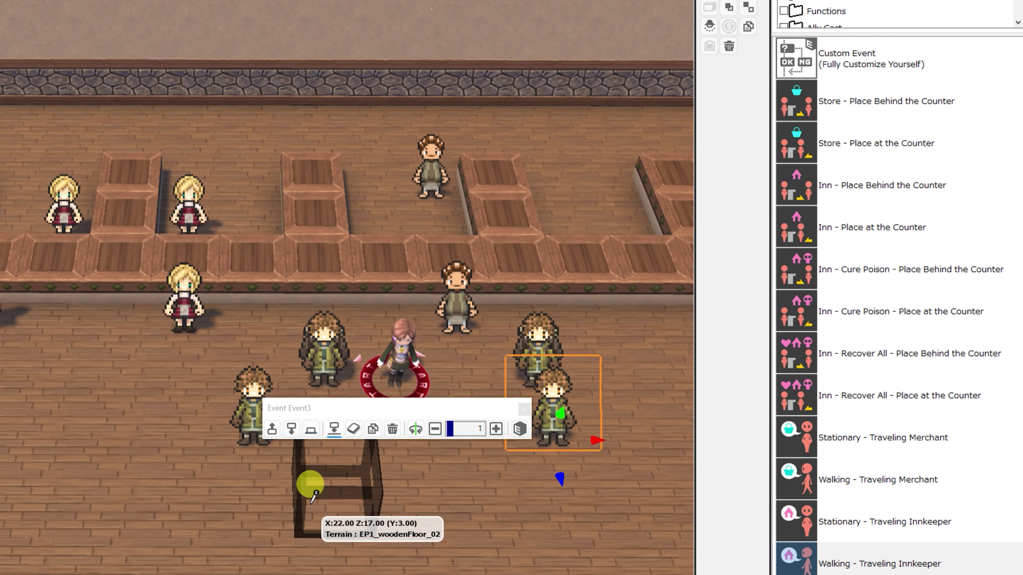
pyautogui.moveTo(308, 474); pyautogui.dragTo(517, 435, button='right')
# Step: Place a Treasure Chest - Get Money event behind the counter containing 50 money
pyautogui.click(519, 430)
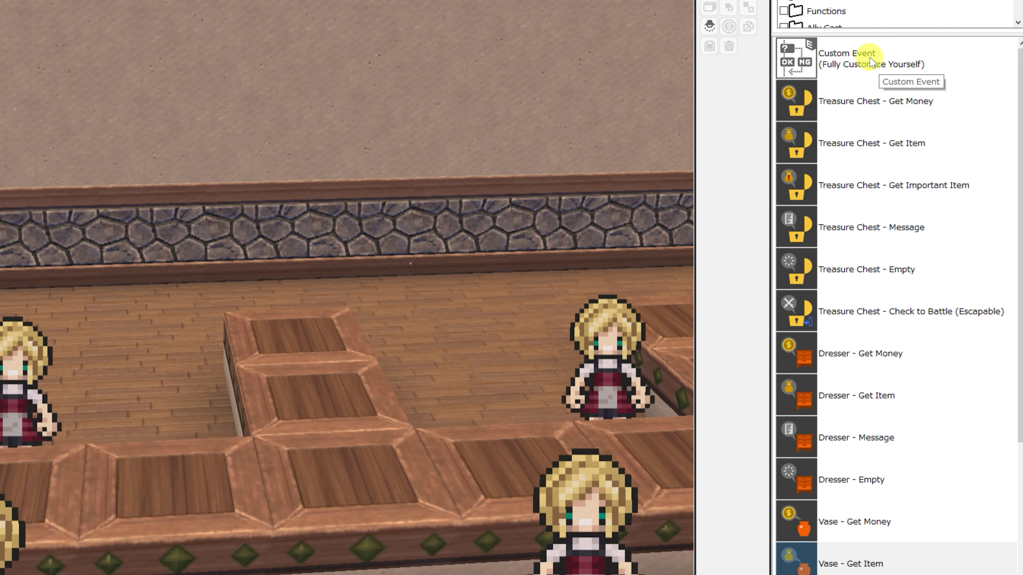
pyautogui.click(866, 105)
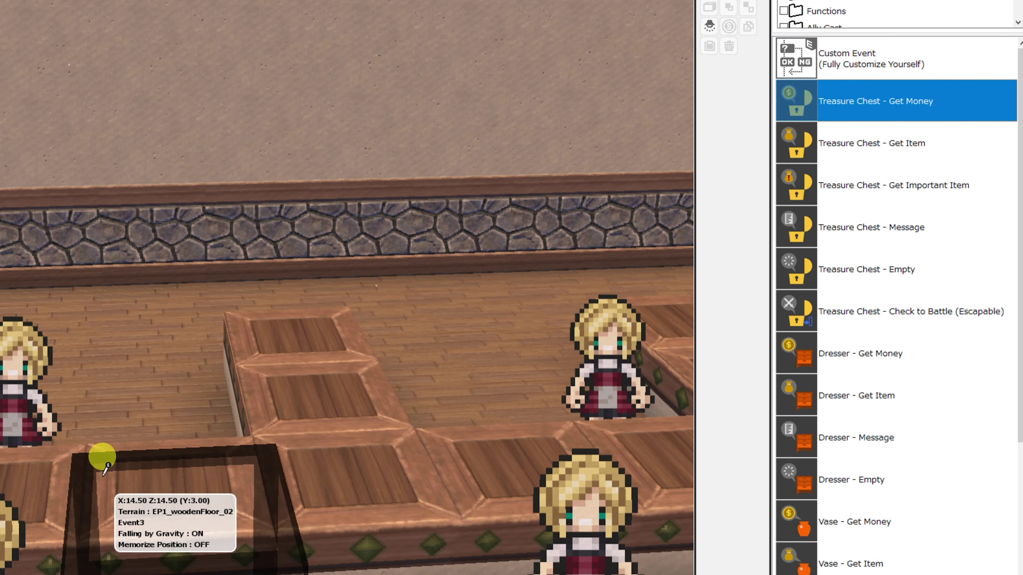
pyautogui.click(125, 383)
pyautogui.click(276, 325)
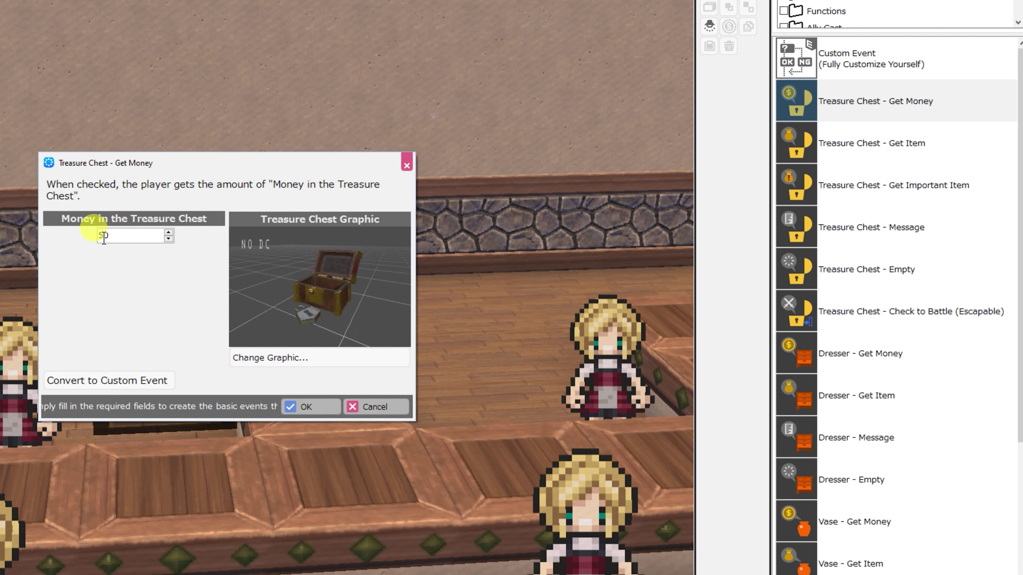
pyautogui.moveTo(99, 237); pyautogui.dragTo(122, 238)
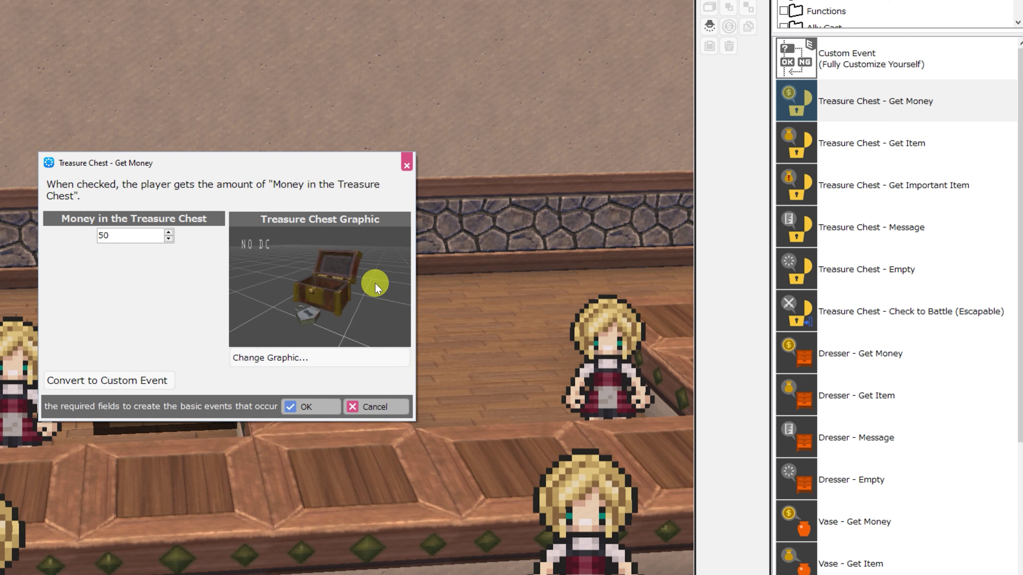
pyautogui.moveTo(310, 316)
pyautogui.mouseDown()
pyautogui.moveTo(370, 314)
pyautogui.moveTo(326, 319)
pyautogui.mouseUp()
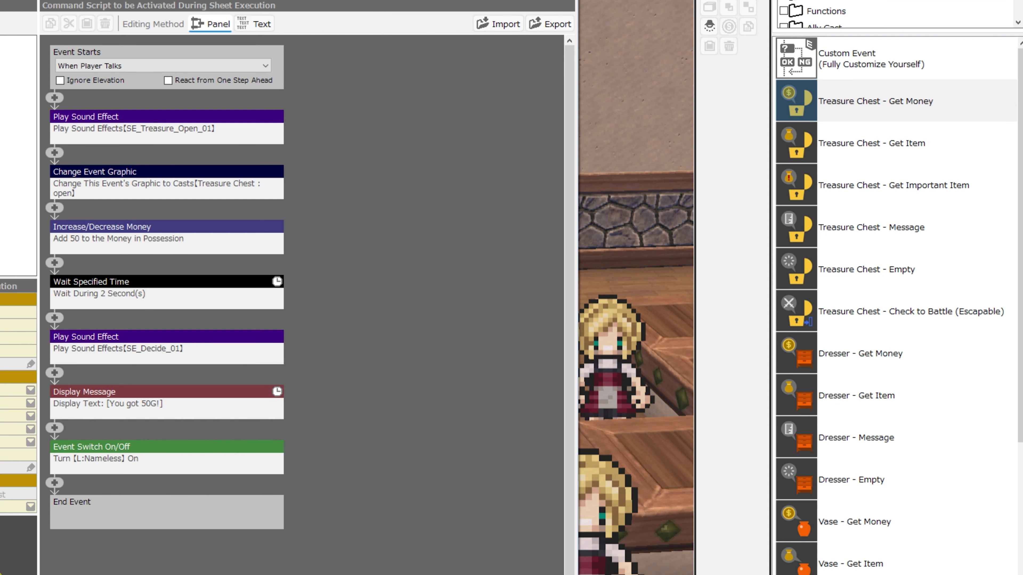
# Step: Review the money chest's commands: opening sound, open graphic, +50 money, wait, 'You got 50G!', switch on
pyautogui.click(194, 137)
pyautogui.click(121, 290)
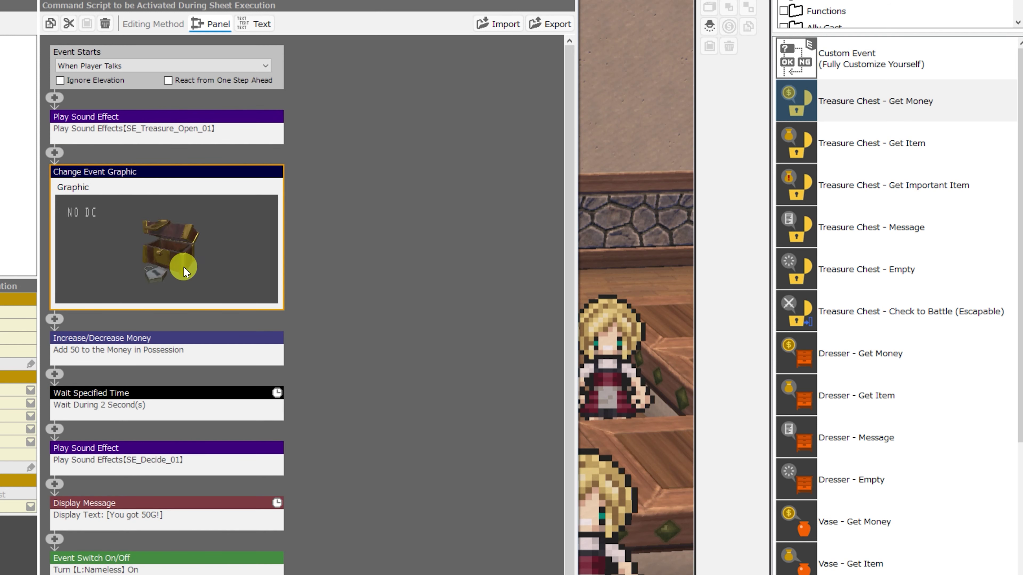
pyautogui.click(200, 349)
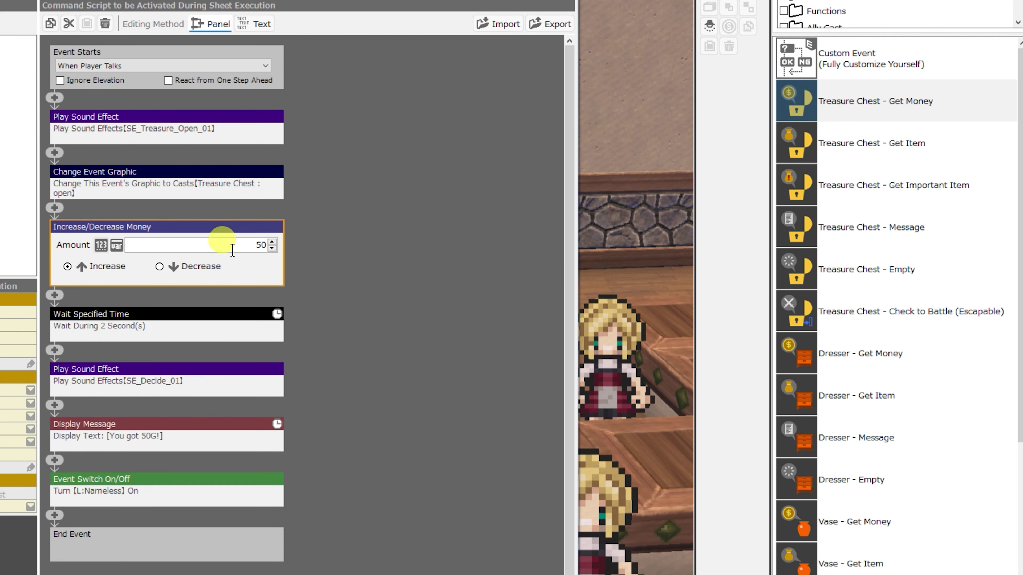
pyautogui.click(250, 339)
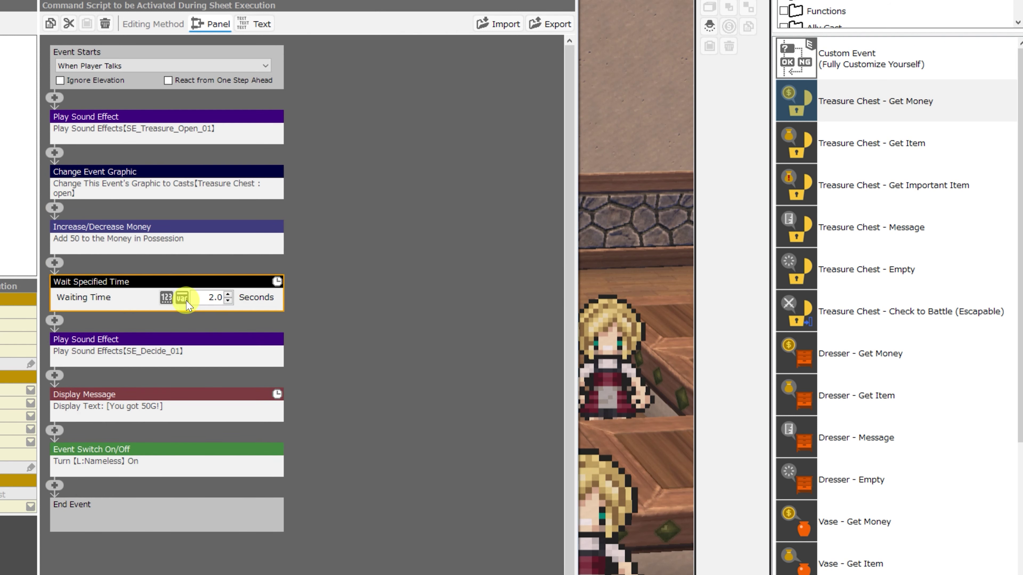
pyautogui.click(197, 365)
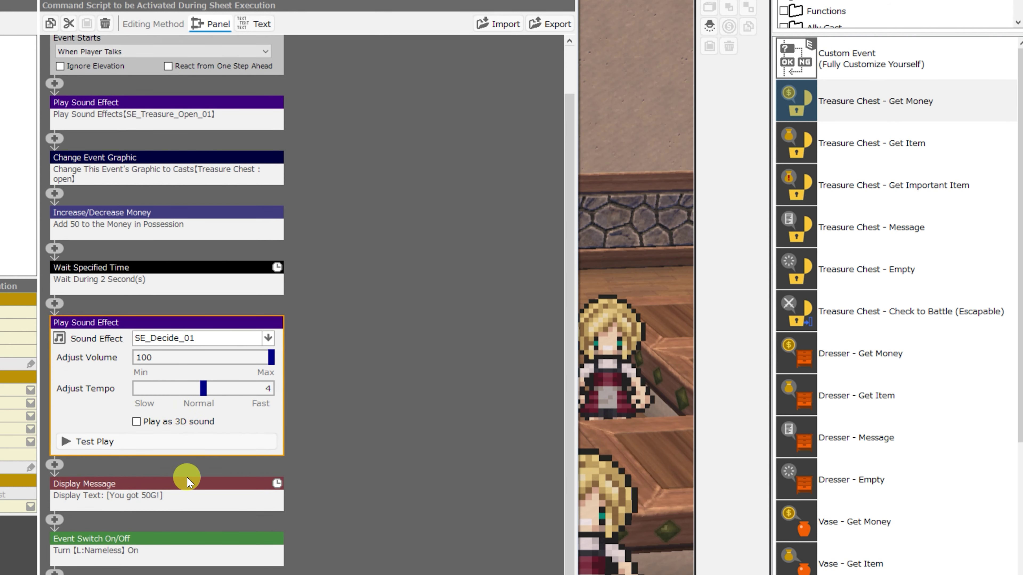
pyautogui.click(186, 487)
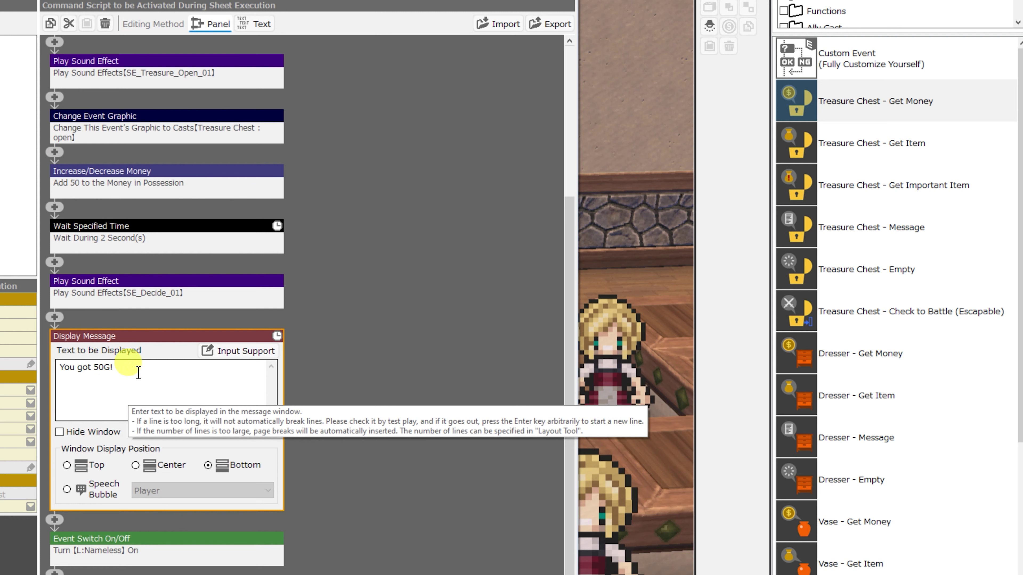
pyautogui.click(152, 544)
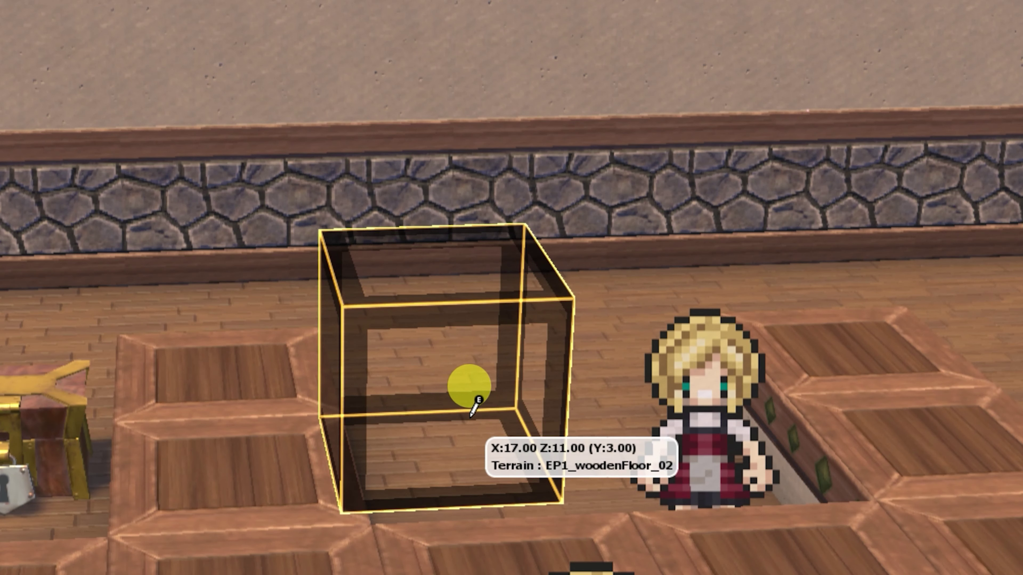
# Step: Check the item chest's Thieves' Boots reward and expand its Valuable Item display effect
pyautogui.doubleClick(469, 418)
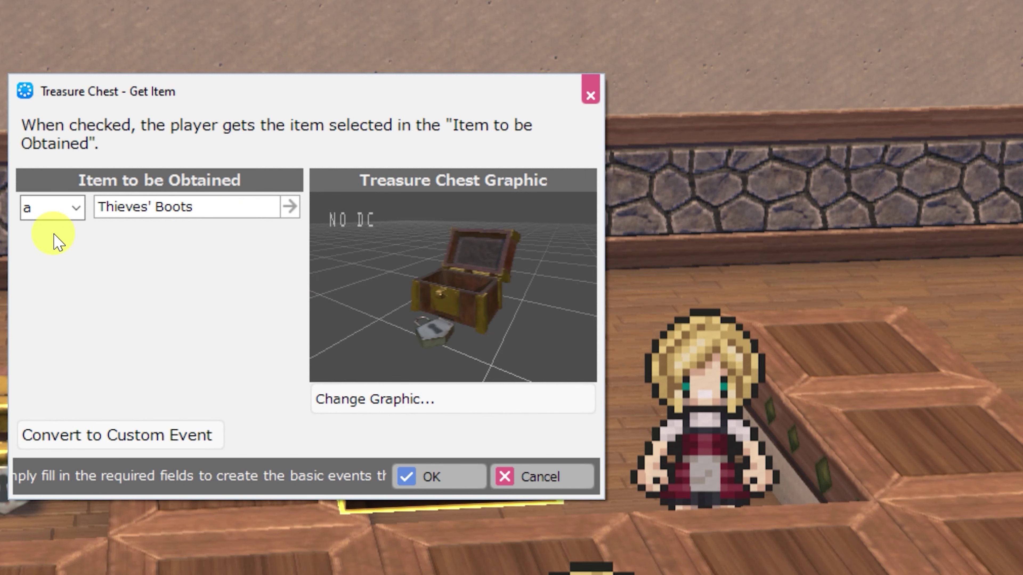
pyautogui.click(76, 207)
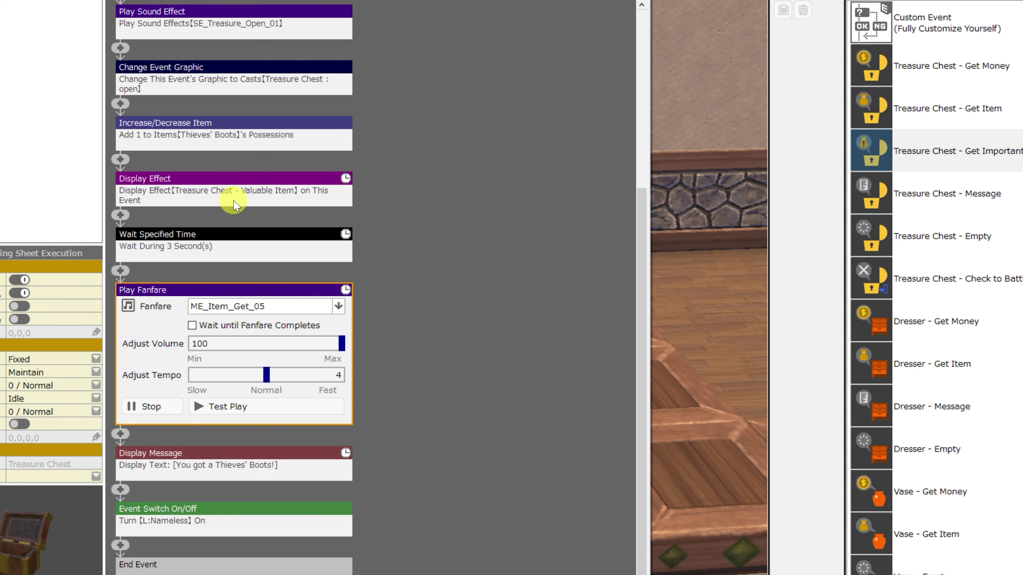
pyautogui.click(236, 194)
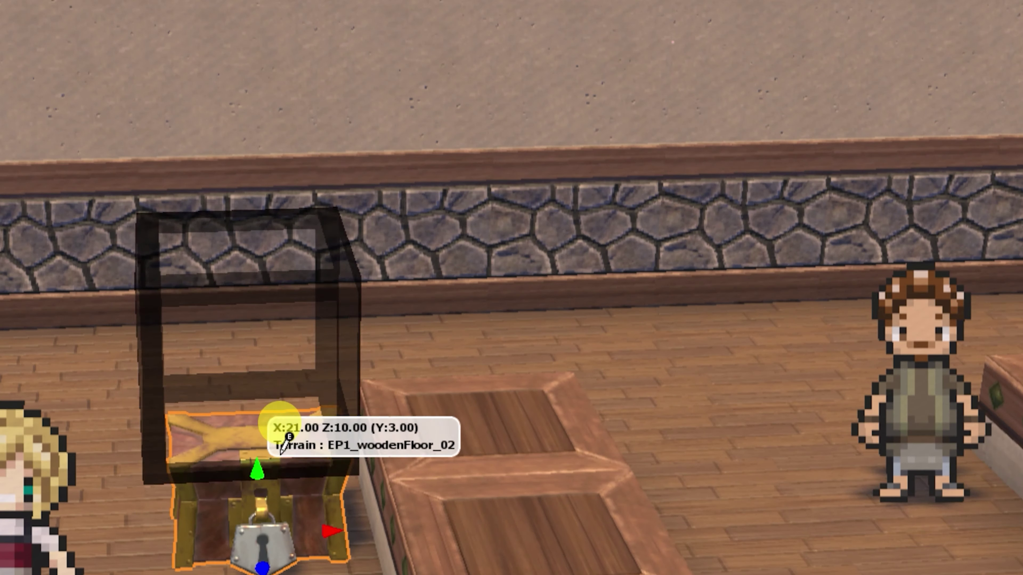
# Step: Review and confirm the message treasure chest's note, then read the empty chest's message
pyautogui.doubleClick(285, 425)
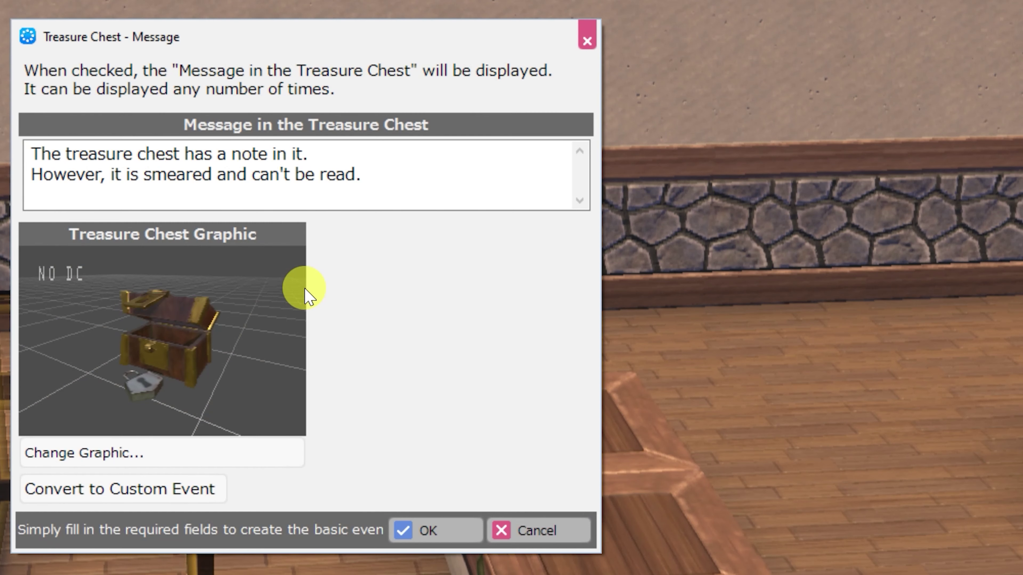
pyautogui.click(396, 180)
pyautogui.tripleClick(166, 172)
pyautogui.click(237, 176)
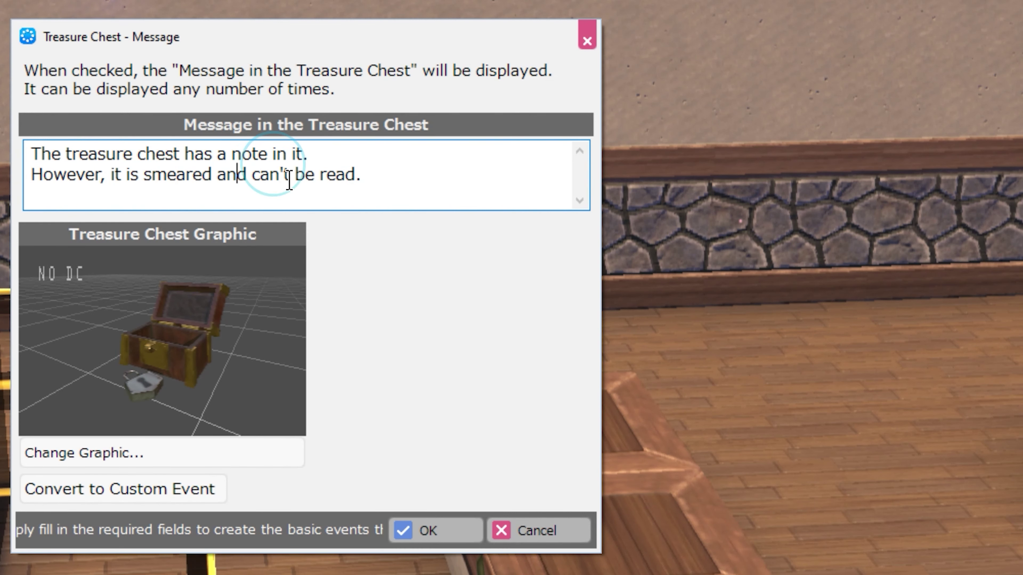
pyautogui.click(467, 540)
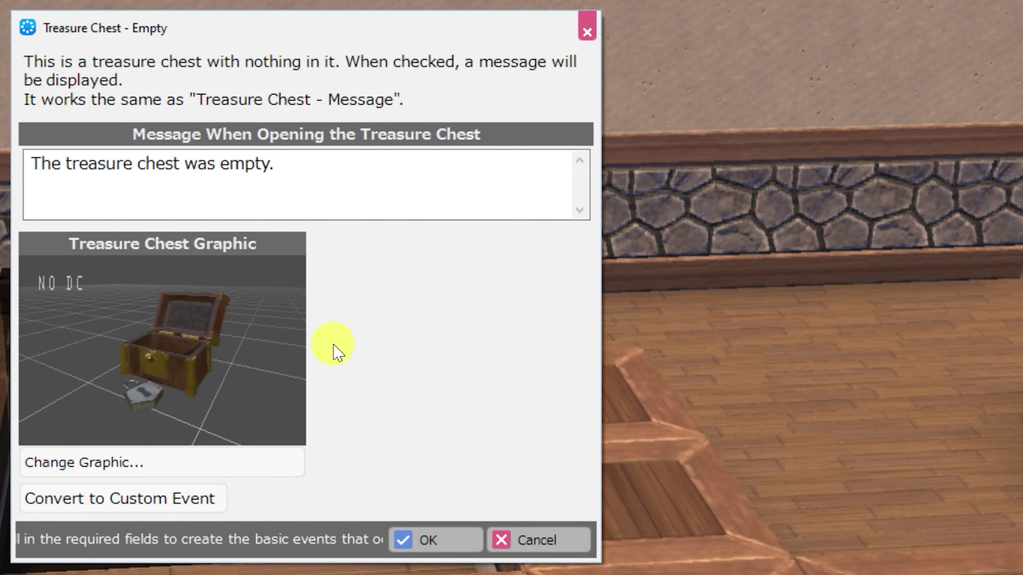
pyautogui.moveTo(324, 208); pyautogui.dragTo(23, 164)
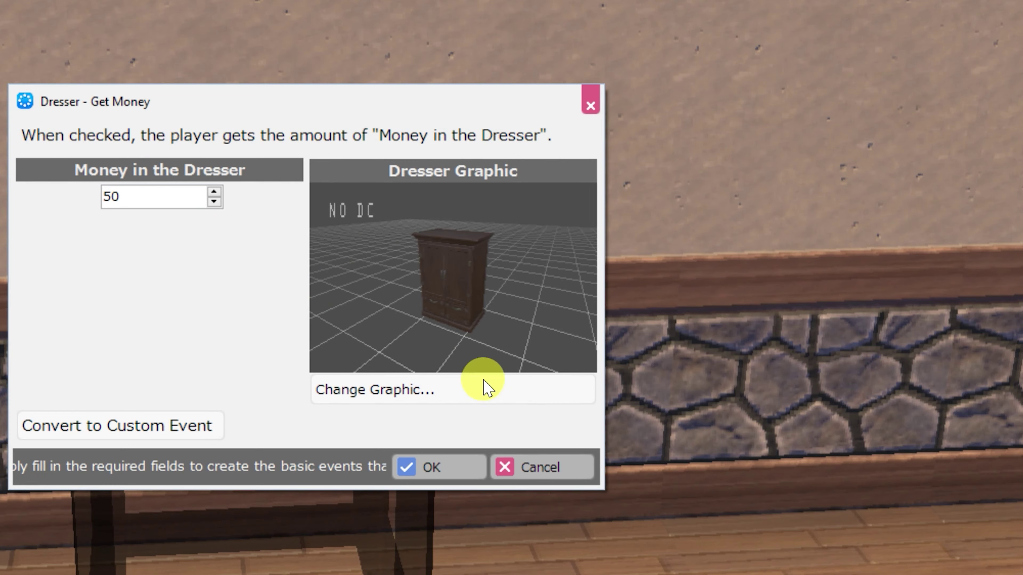
# Step: Confirm the Dresser - Get Money, Get Item and Message event settings
pyautogui.click(459, 472)
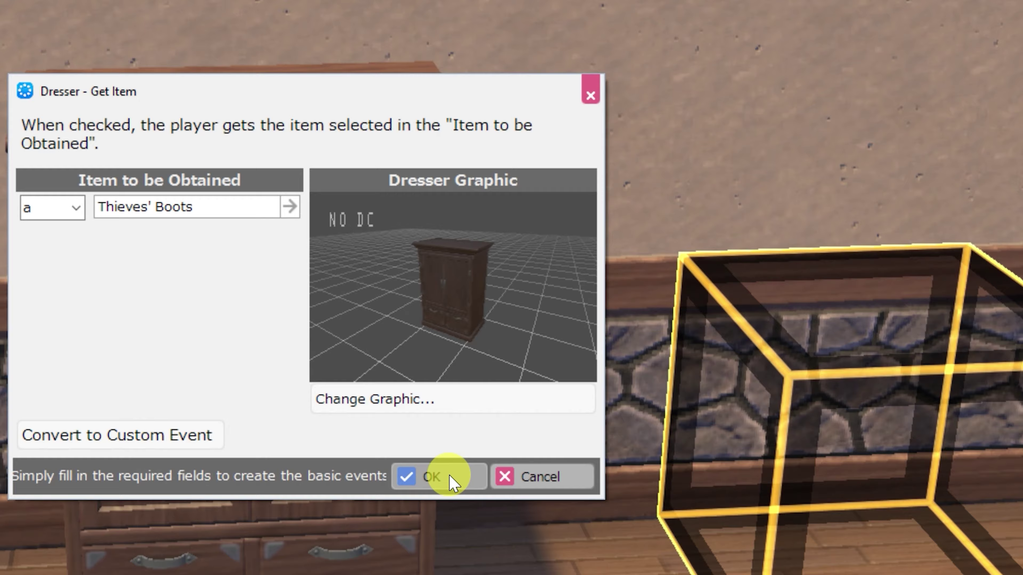
pyautogui.click(449, 476)
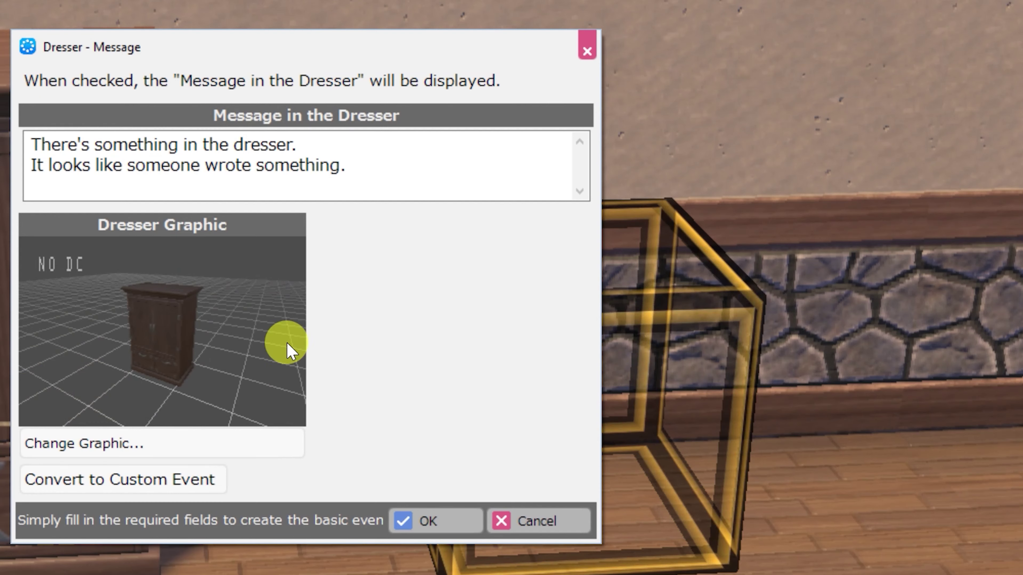
pyautogui.click(435, 520)
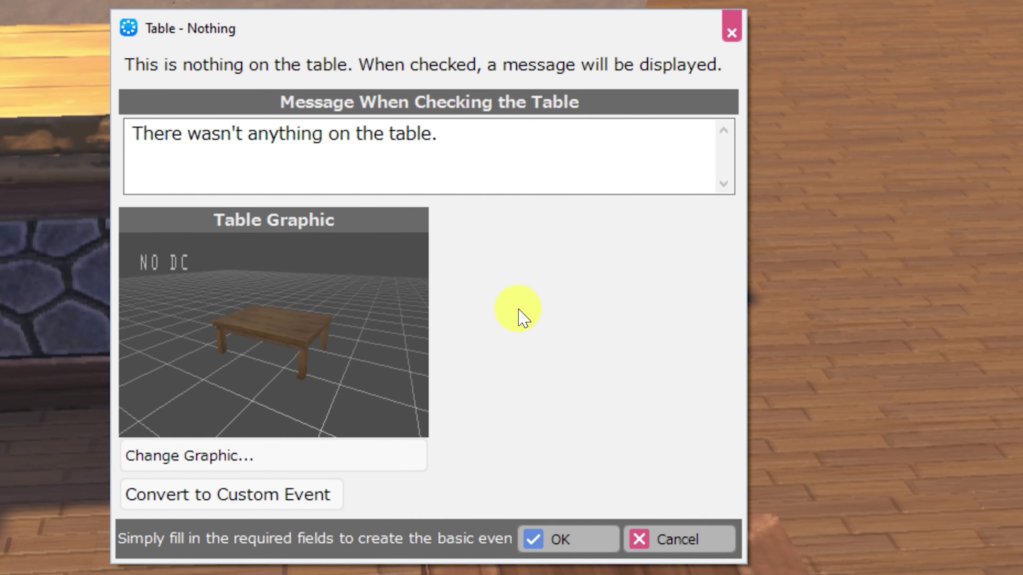
# Step: Confirm the empty table, place a Bed - Recover event on the floor and review its confirmation message
pyautogui.click(629, 555)
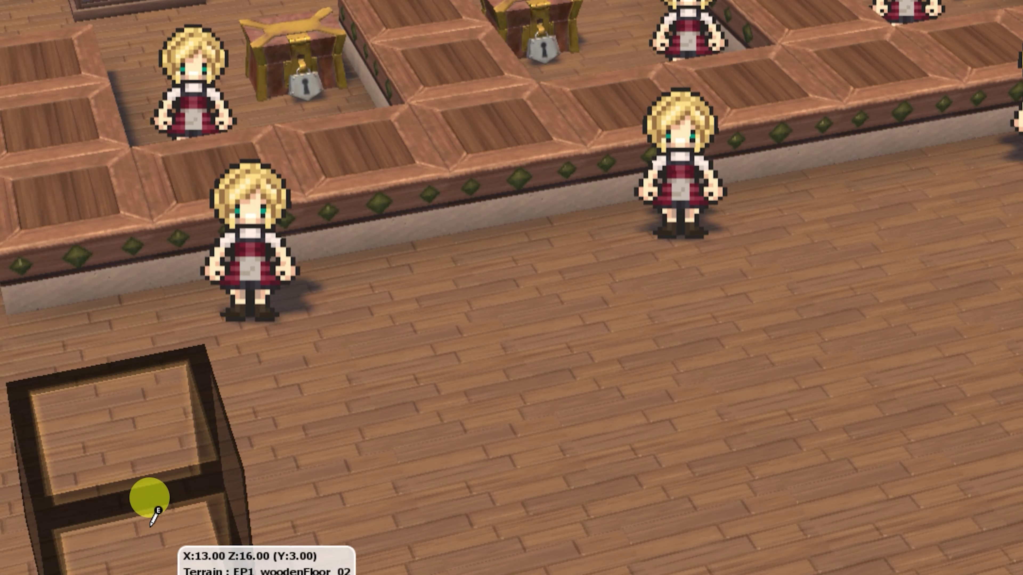
pyautogui.click(148, 500)
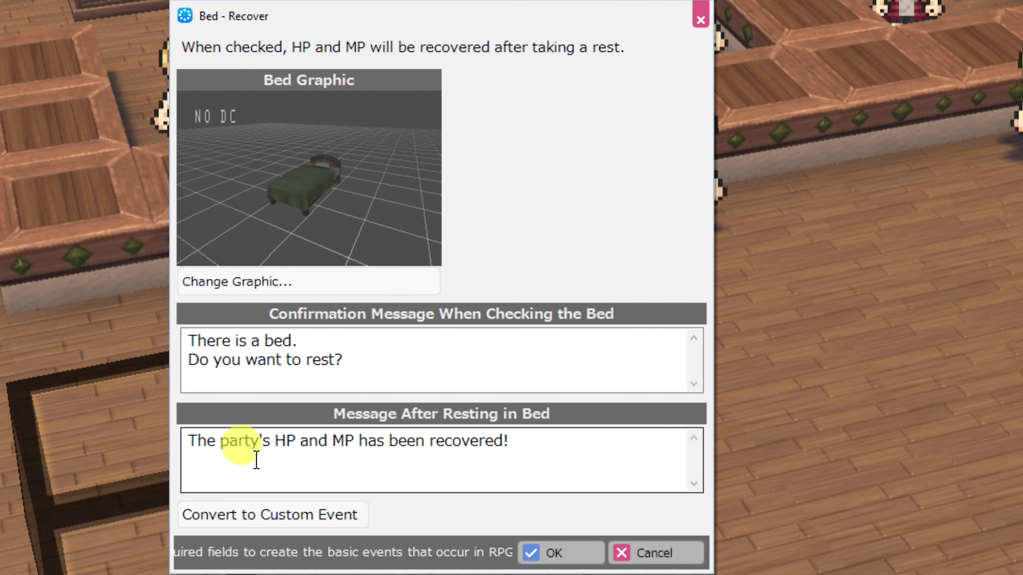
pyautogui.click(270, 514)
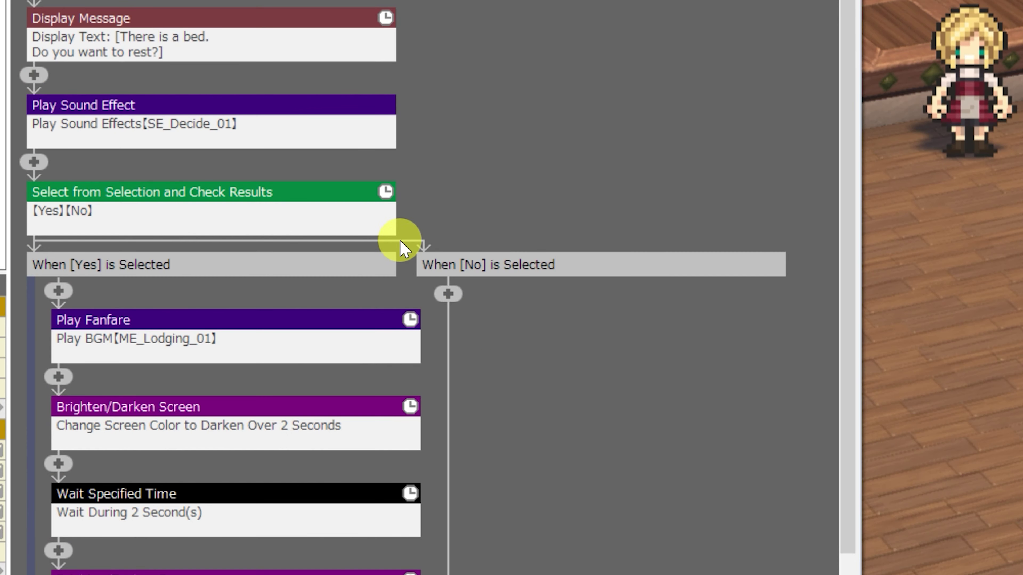
pyautogui.scroll(-2, 401, 244)
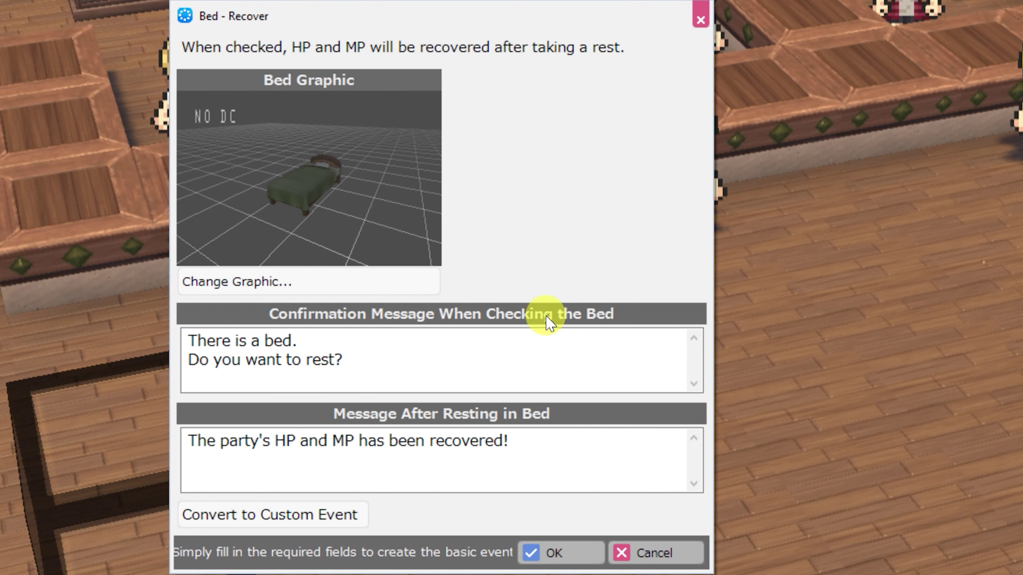
pyautogui.moveTo(395, 361); pyautogui.dragTo(206, 327)
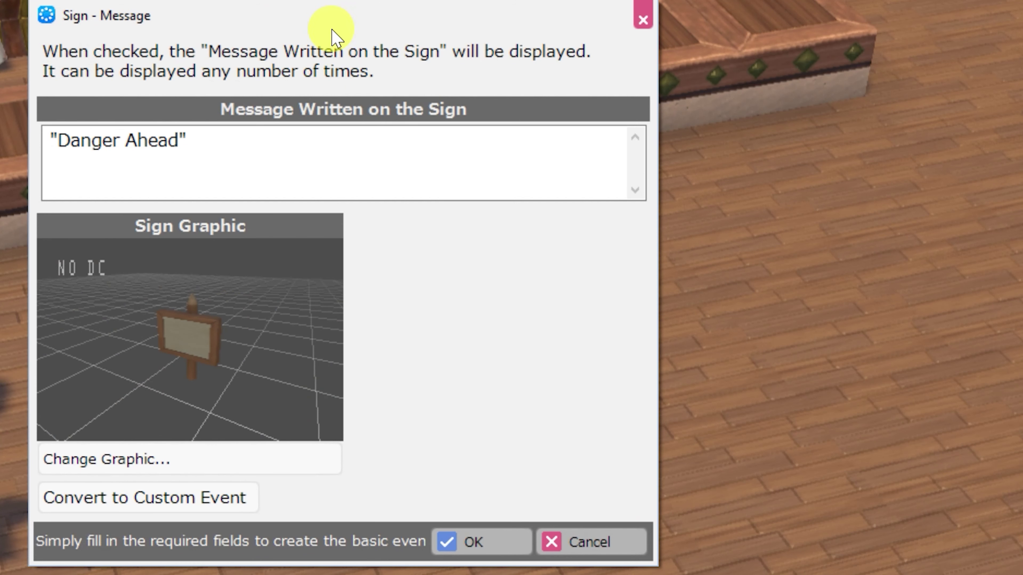
# Step: Confirm the 'Danger Ahead' sign and grave events, then place a message-if-checked event on the floor
pyautogui.moveTo(262, 20); pyautogui.dragTo(515, 23)
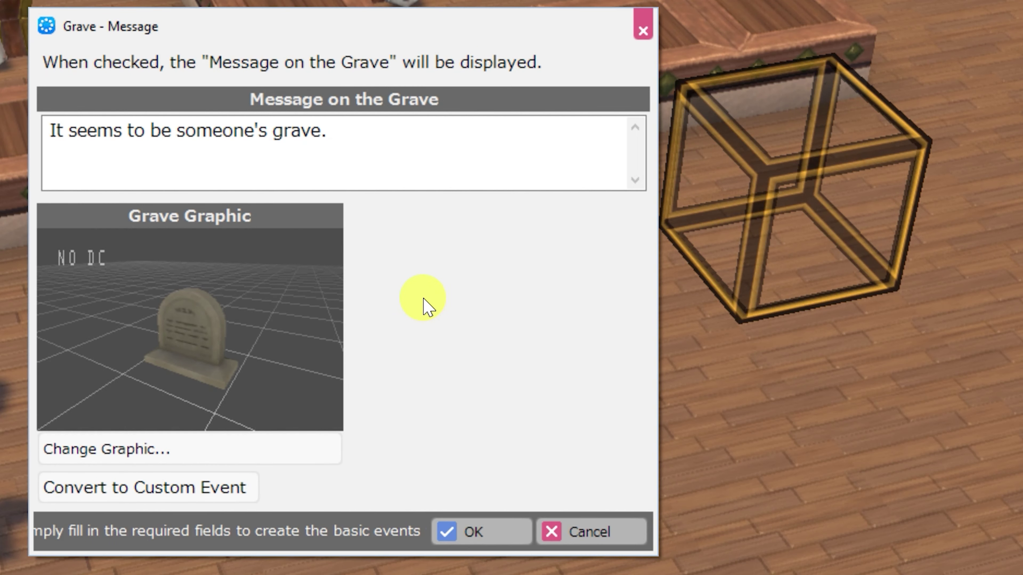
pyautogui.press('Escape')
pyautogui.click(598, 475)
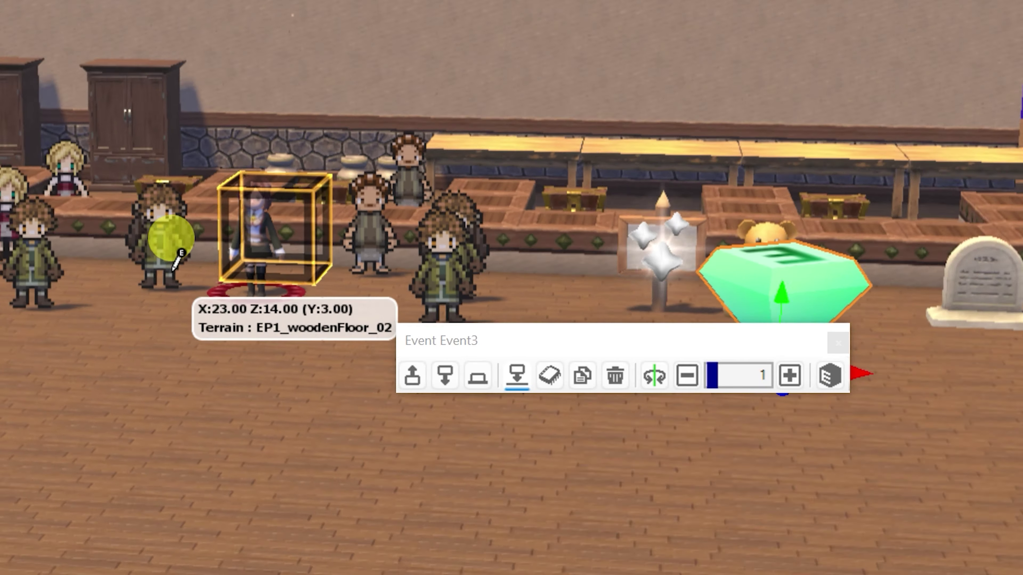
pyautogui.moveTo(177, 262); pyautogui.dragTo(282, 297, button='right')
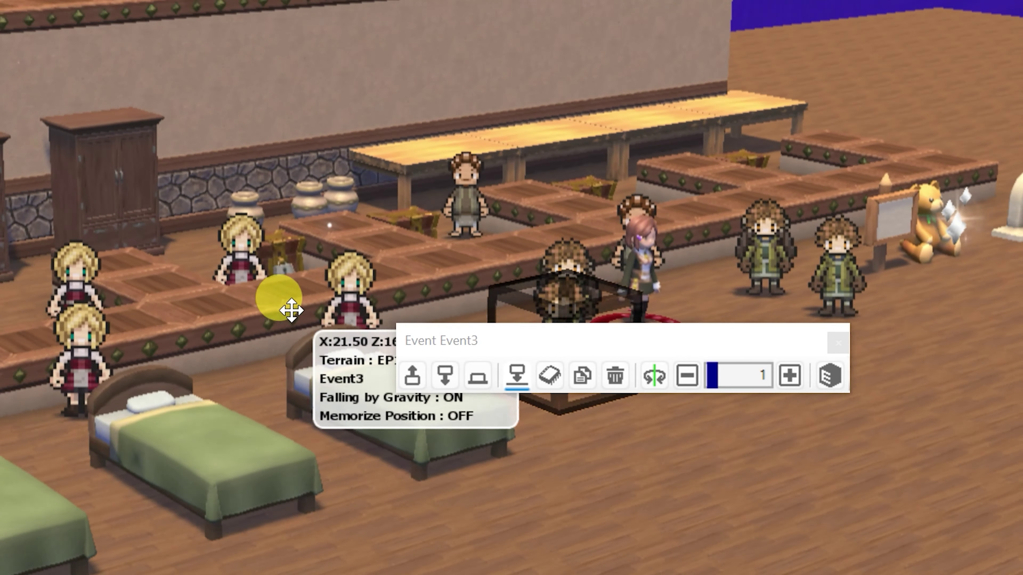